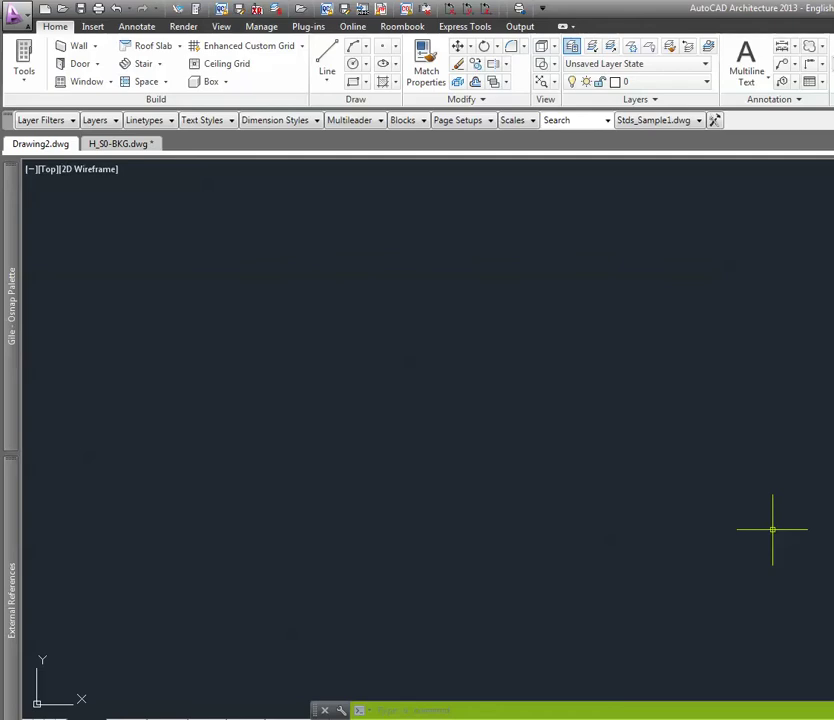
# Insert Furniture.dwg near the drawing centre, keeping the default +7", +13", +19"AFF attribute values
pyautogui.write('i')
pyautogui.press('Return')
pyautogui.click(753, 298)
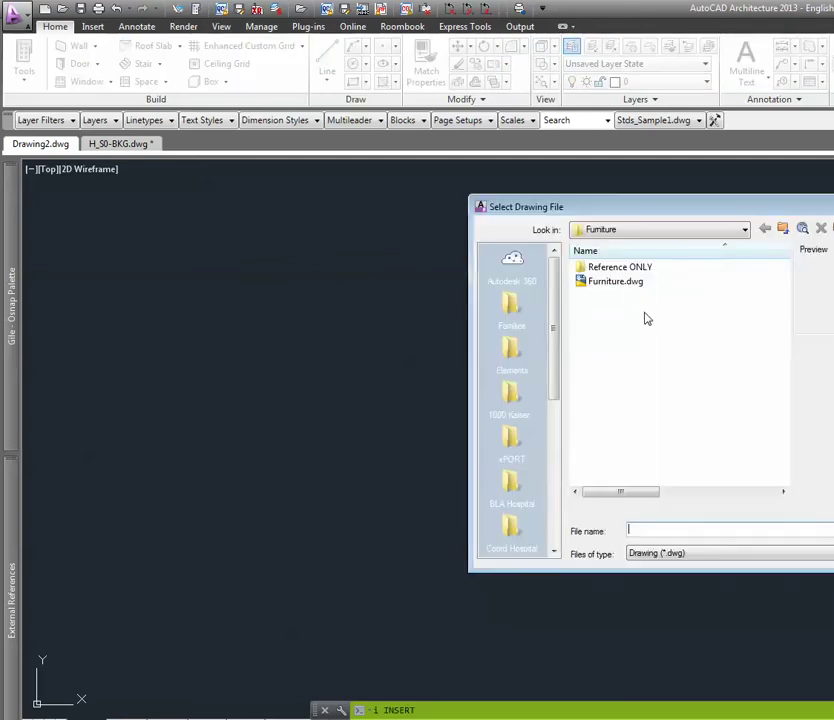
pyautogui.doubleClick(635, 285)
pyautogui.click(733, 483)
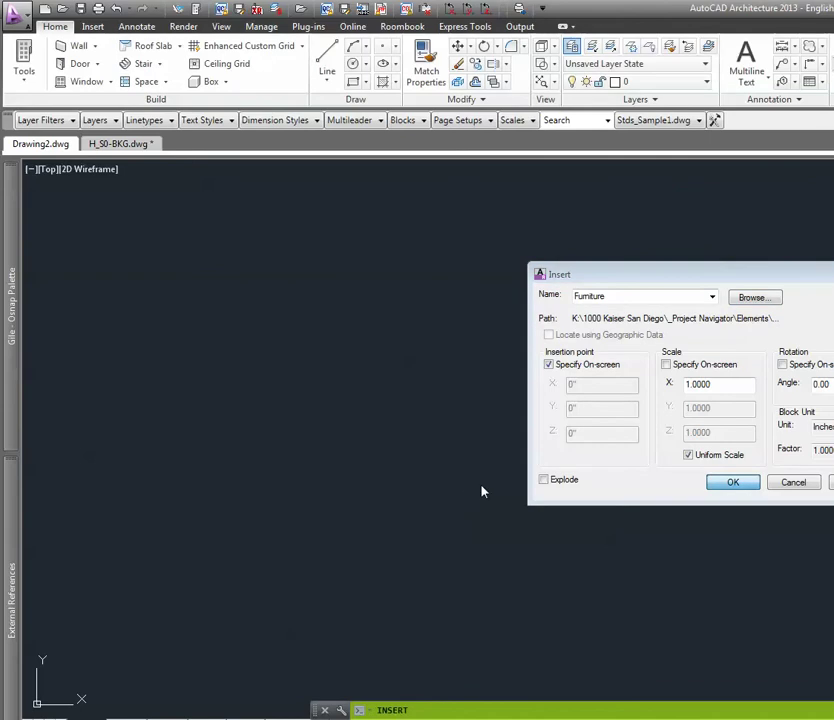
pyautogui.click(460, 472)
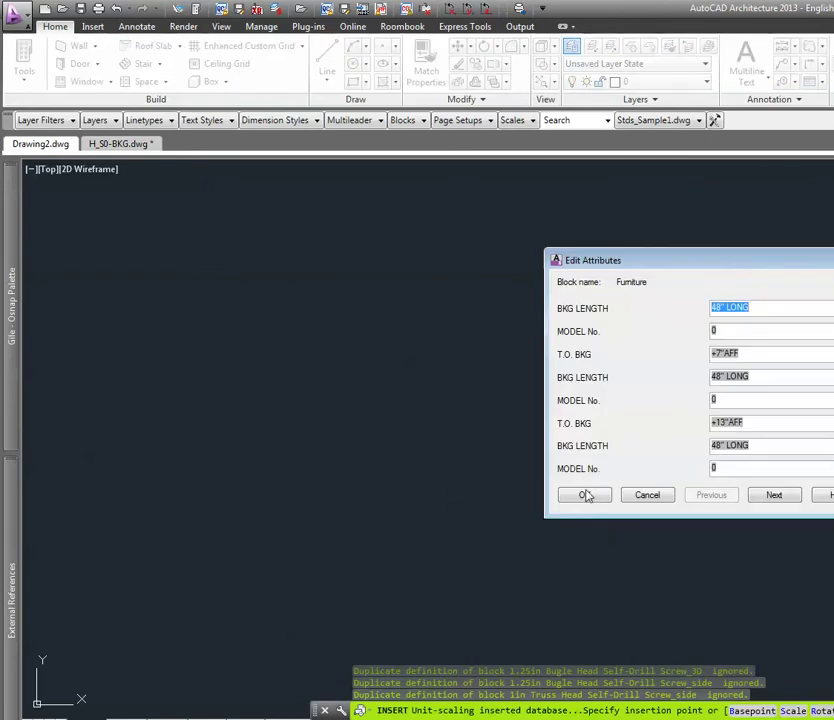
pyautogui.click(585, 495)
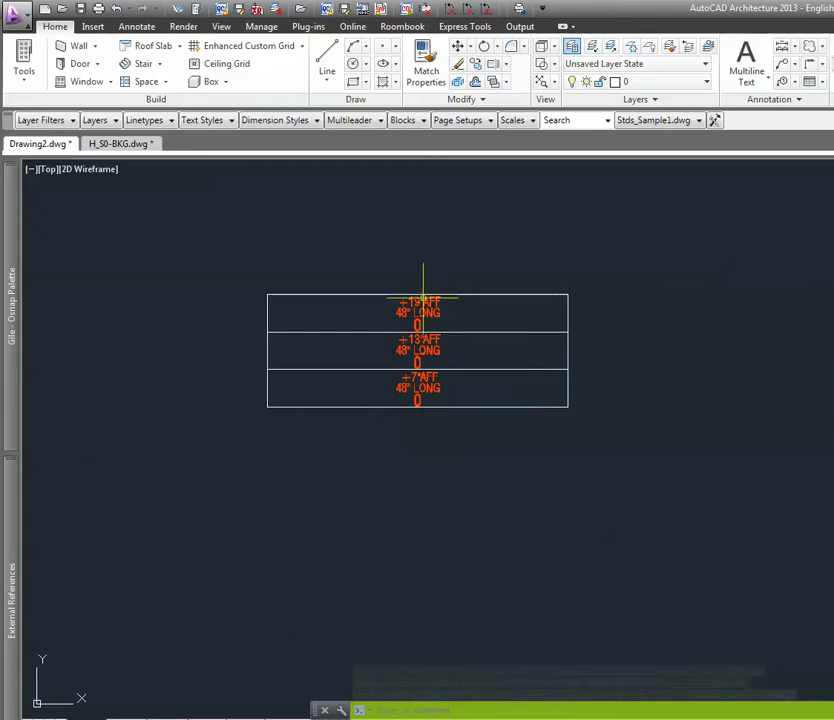
# Switch the Furniture block's visibility state to 4ROWS, then deselect it
pyautogui.click(416, 376)
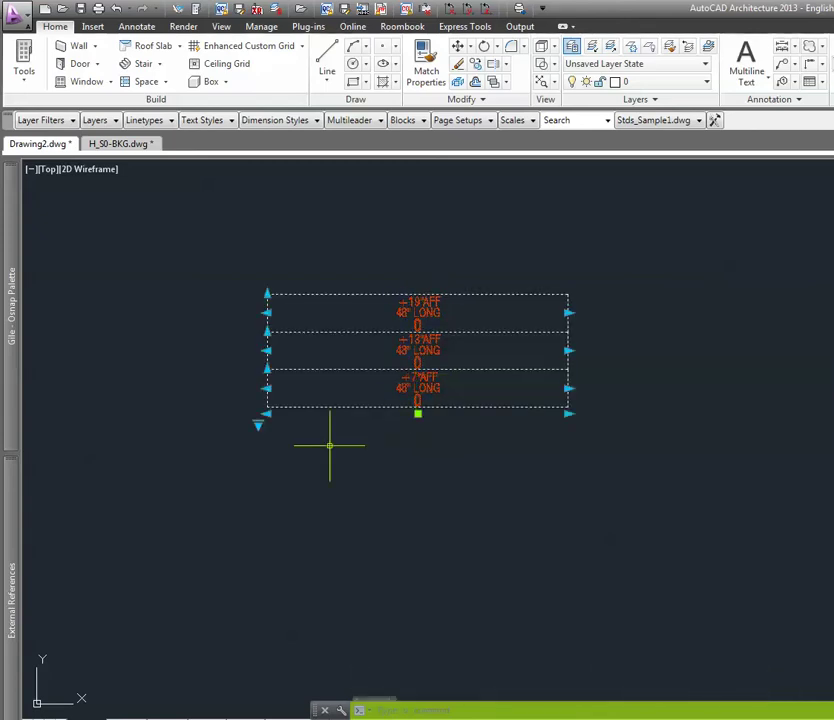
pyautogui.click(258, 424)
pyautogui.click(258, 424)
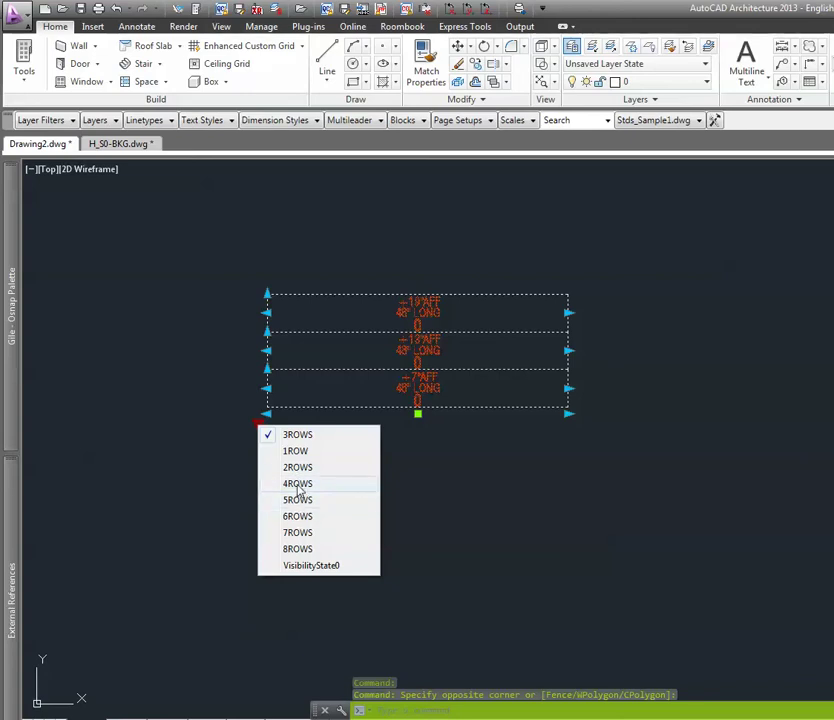
pyautogui.click(297, 484)
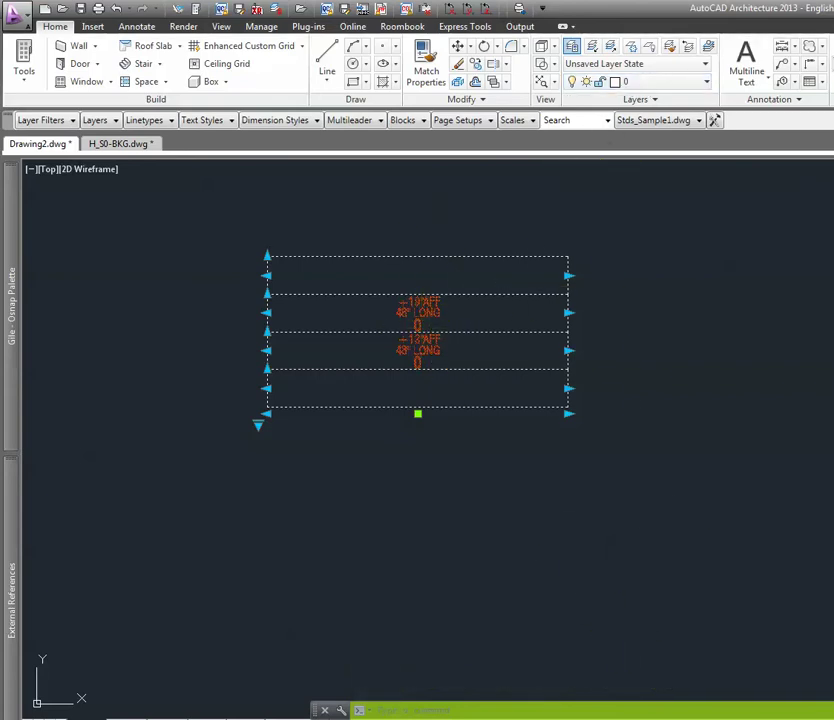
pyautogui.press('Escape')
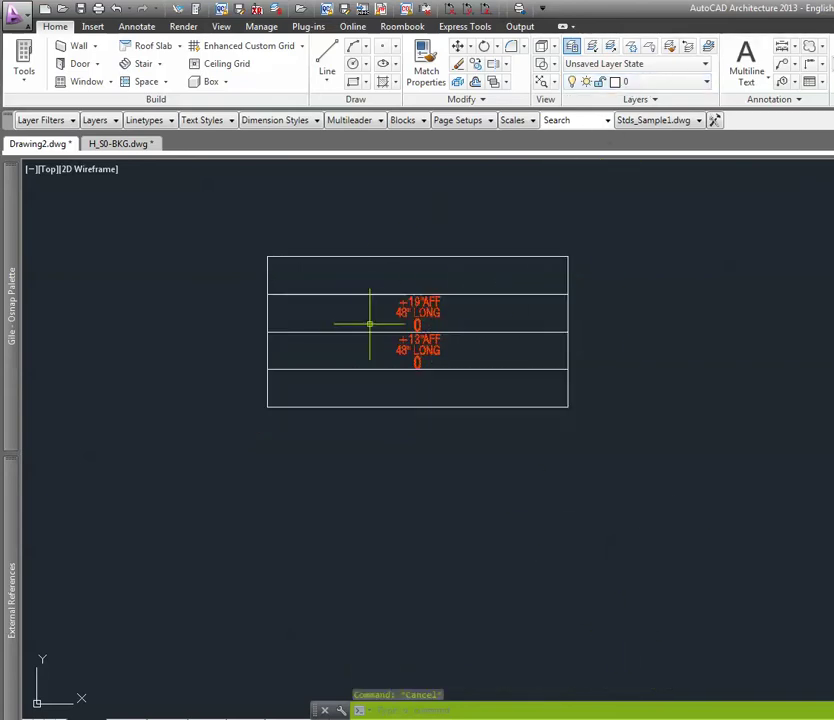
# Set the block's visibility back to 3ROWS, then to 5ROWS, and deselect it
pyautogui.click(426, 306)
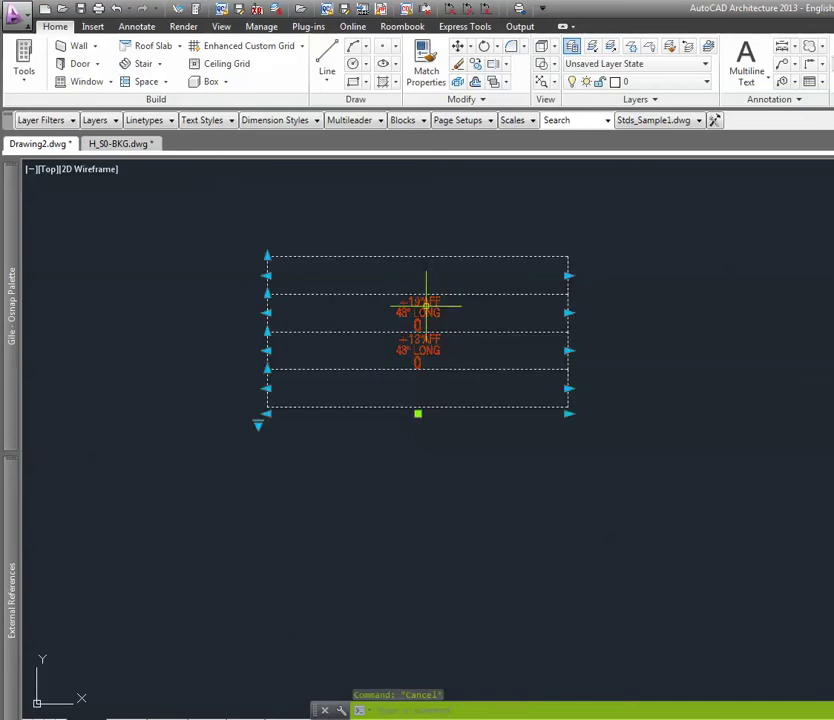
pyautogui.click(259, 425)
pyautogui.click(283, 437)
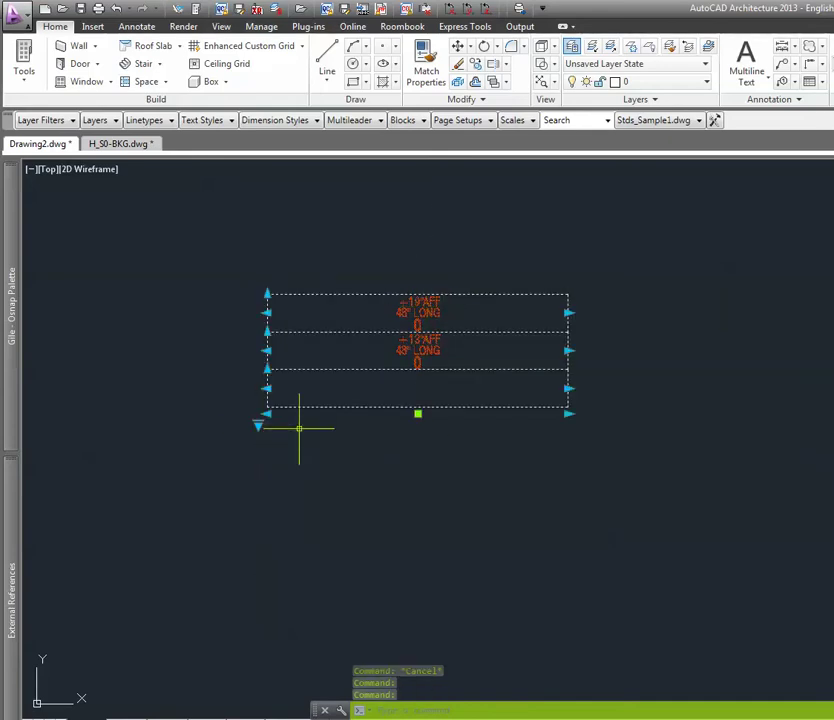
pyautogui.click(259, 425)
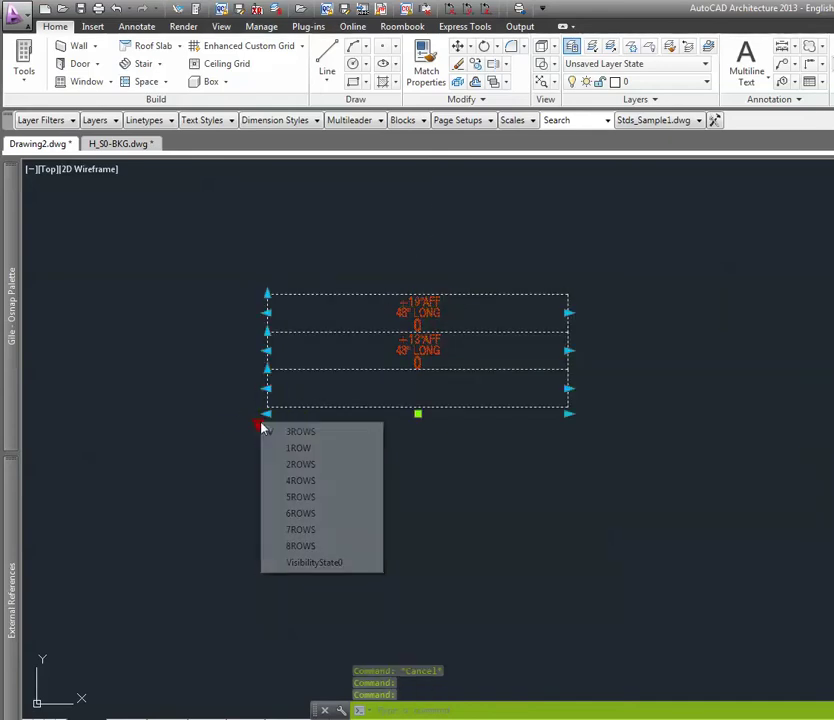
pyautogui.click(300, 496)
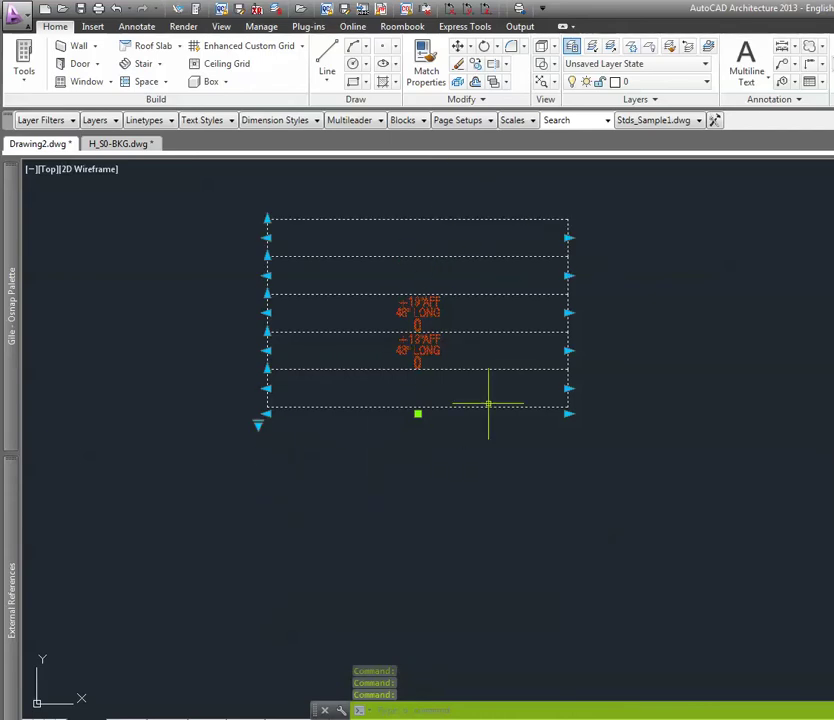
pyautogui.press('Escape')
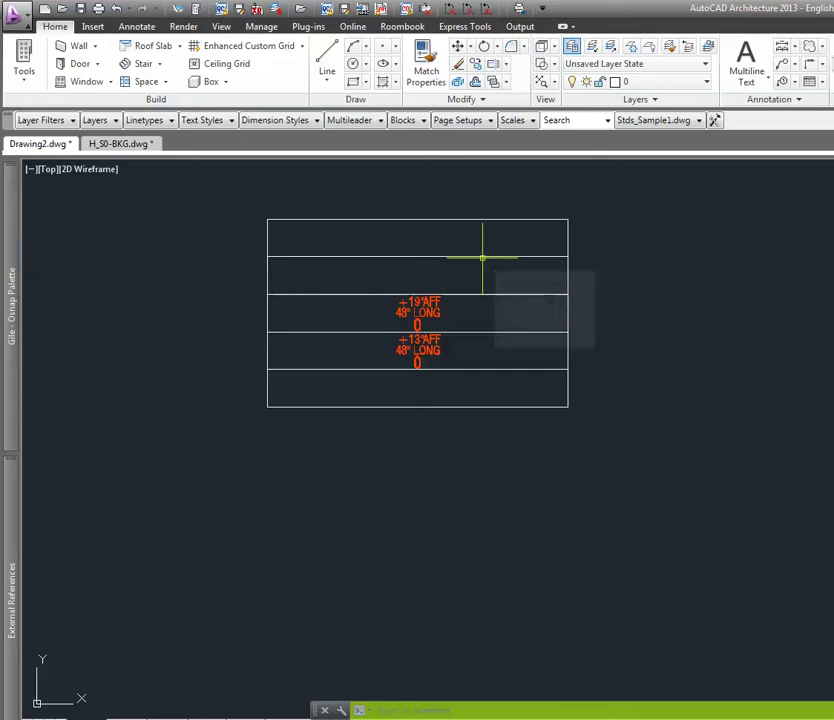
# Synchronize the Furniture block's attributes with ATTSYNC
pyautogui.write('att')
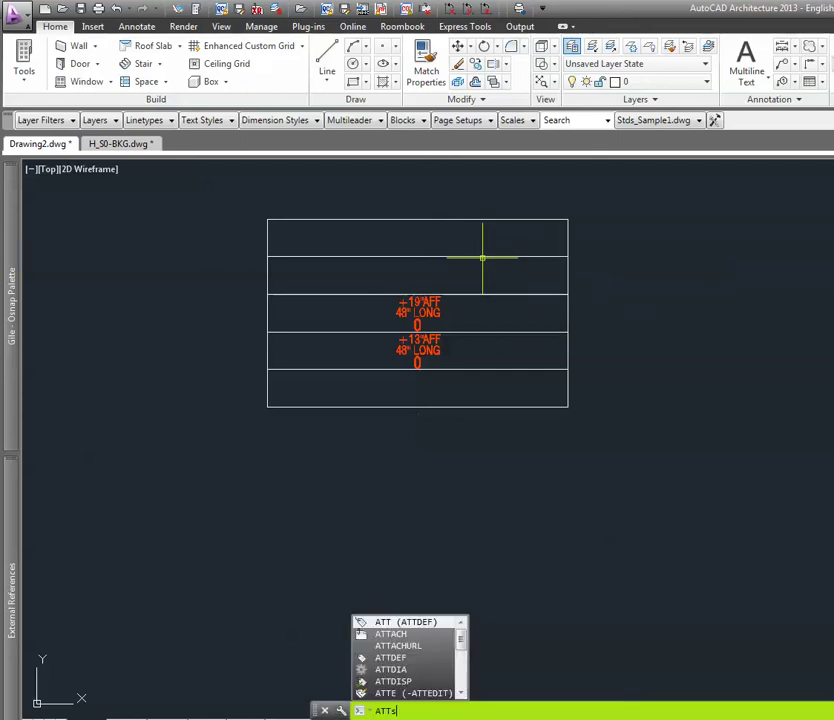
pyautogui.write('sync')
pyautogui.press('Return')
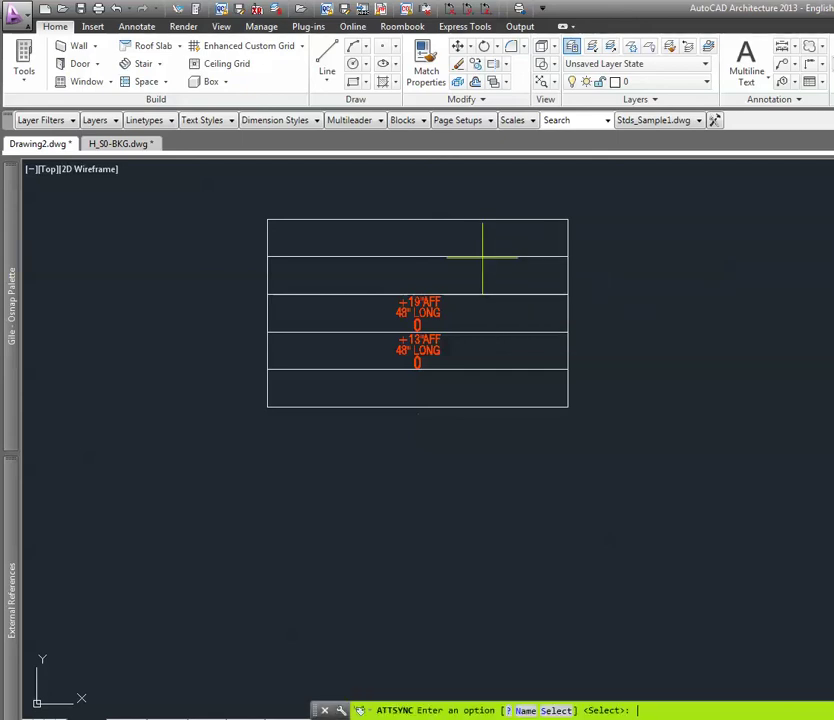
pyautogui.press('Return')
pyautogui.click(425, 303)
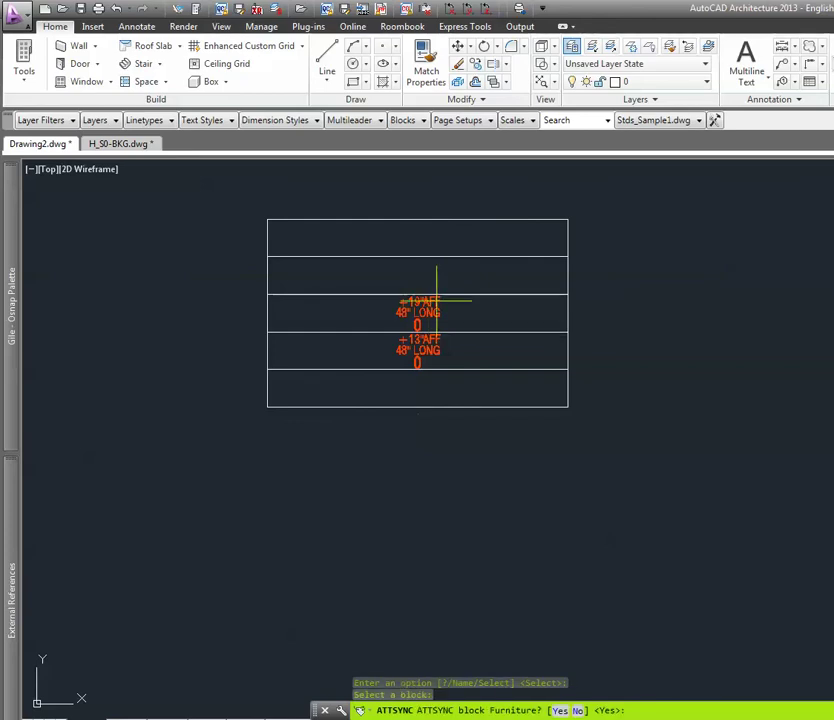
pyautogui.press('Return')
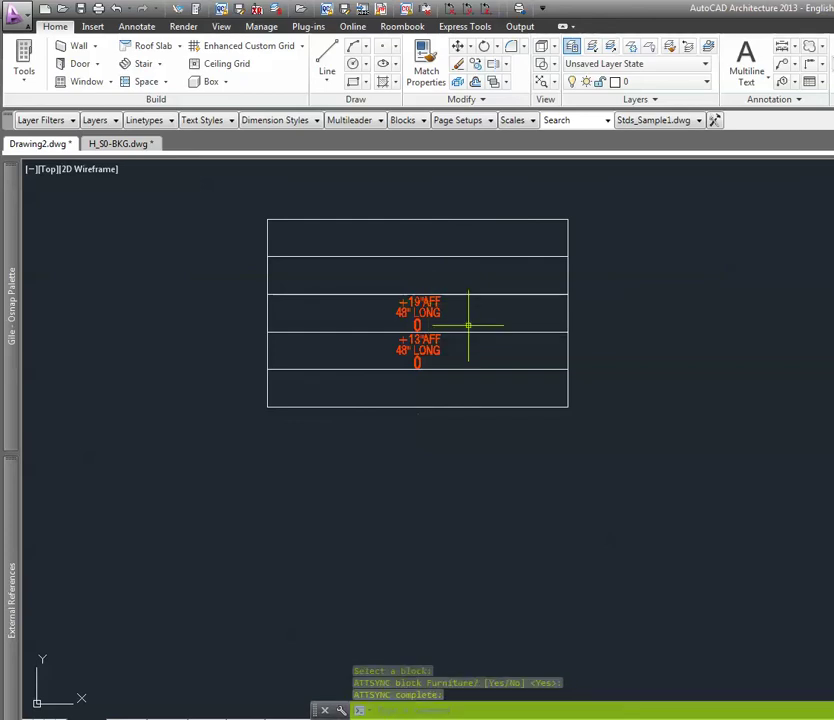
pyautogui.press('Escape')
pyautogui.press('Escape')
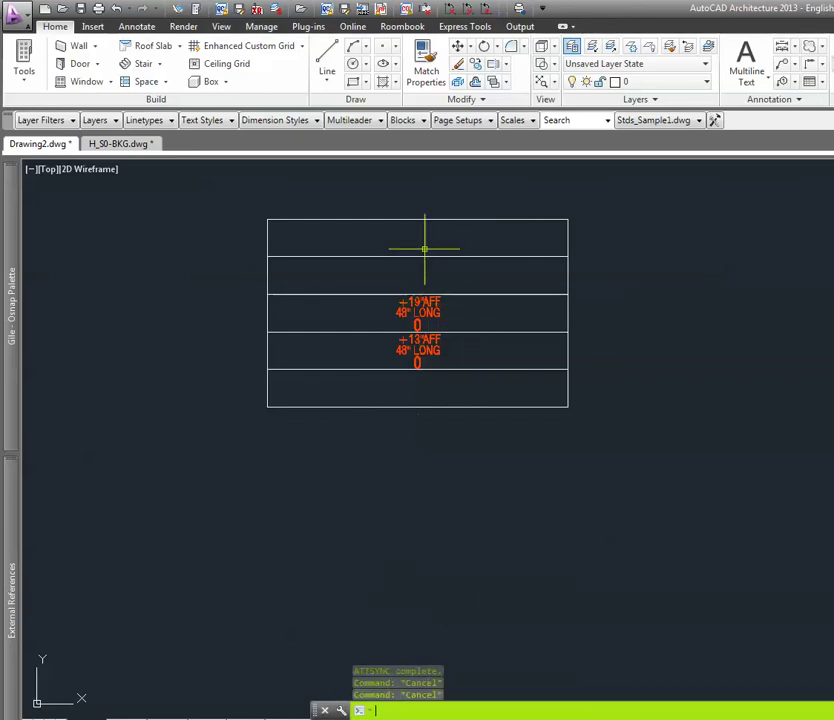
# Regenerate the whole drawing and save Drawing2.dwg
pyautogui.write('rea')
pyautogui.press('Return')
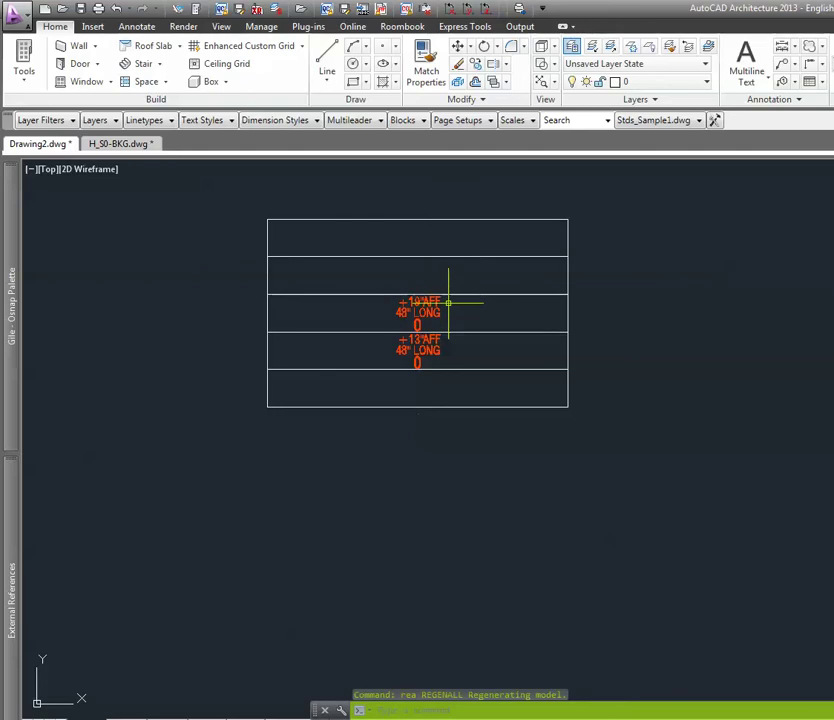
pyautogui.click(81, 9)
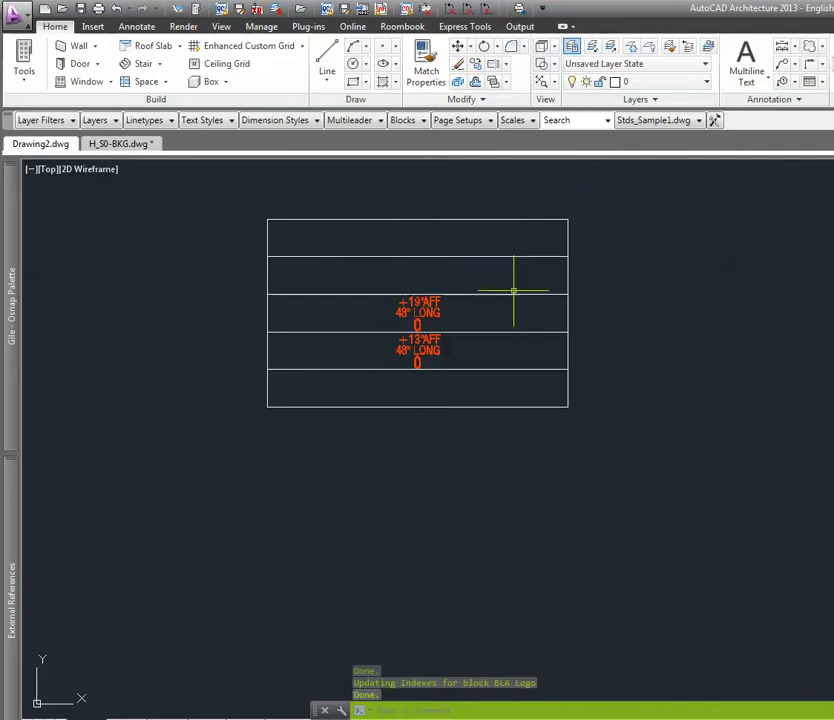
# In the Block Attribute Manager, choose block *U48, sync its attributes, and close the dialog
pyautogui.write('ba')
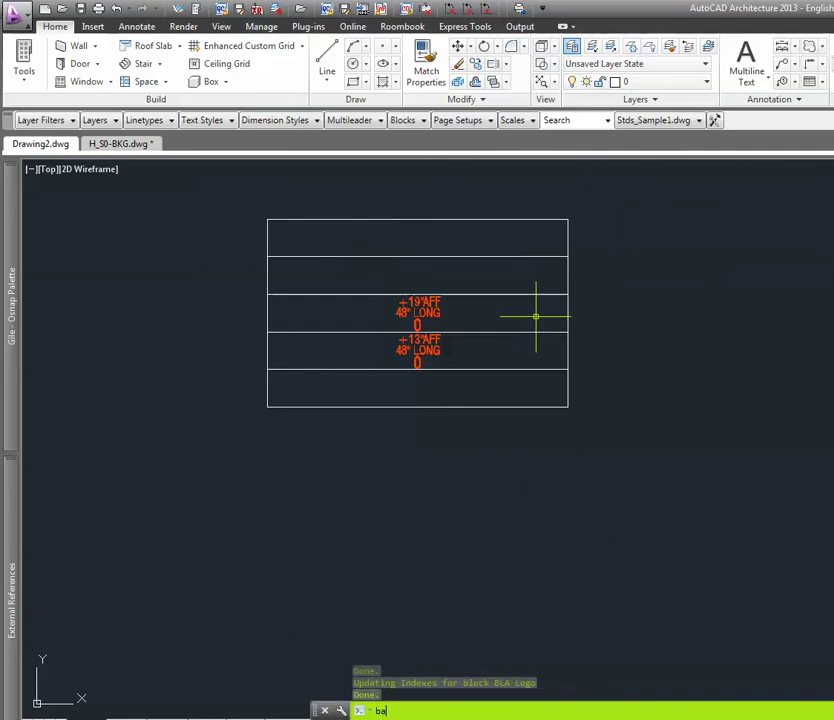
pyautogui.write('ttman')
pyautogui.press('Return')
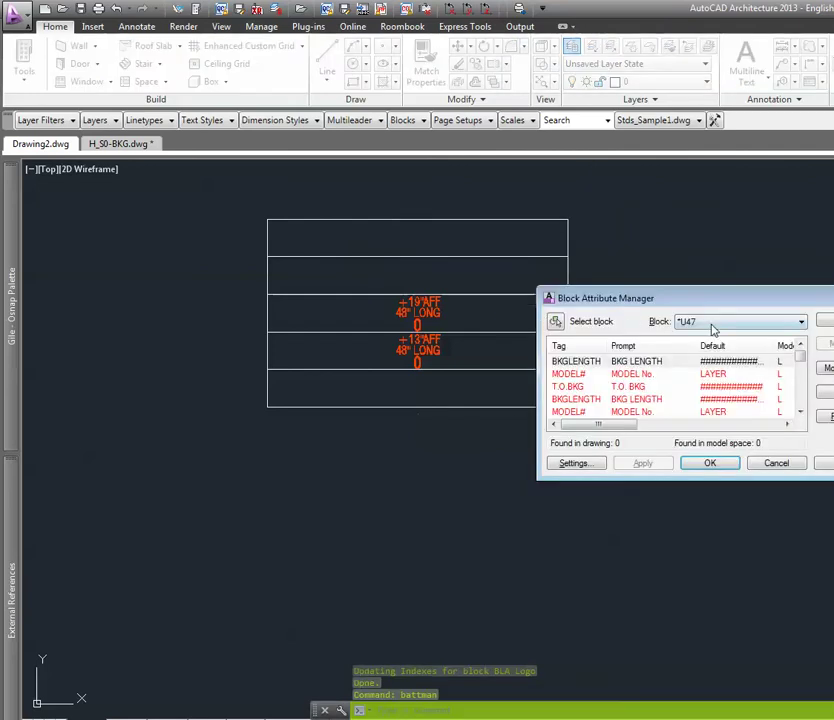
pyautogui.click(716, 322)
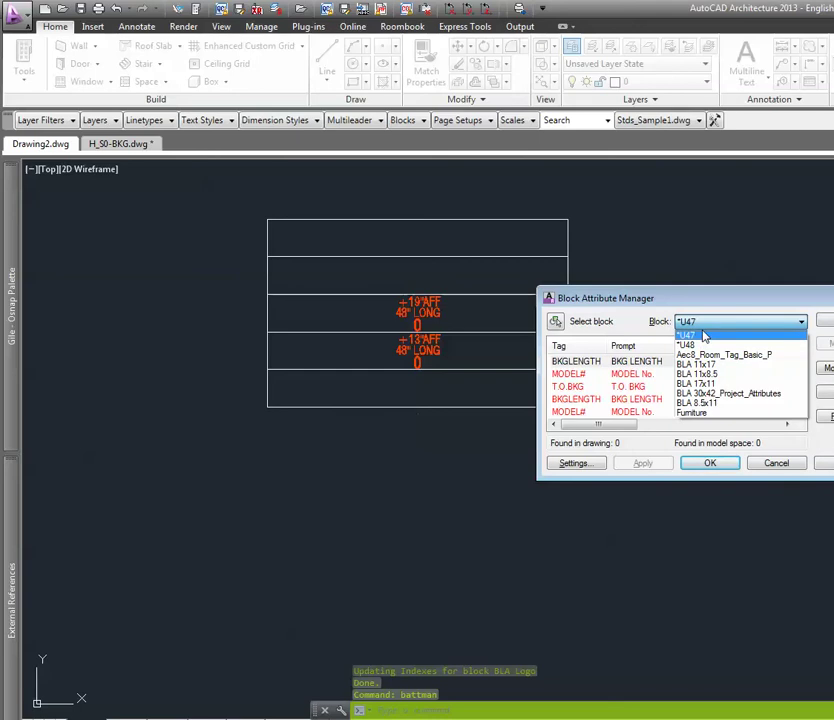
pyautogui.click(690, 338)
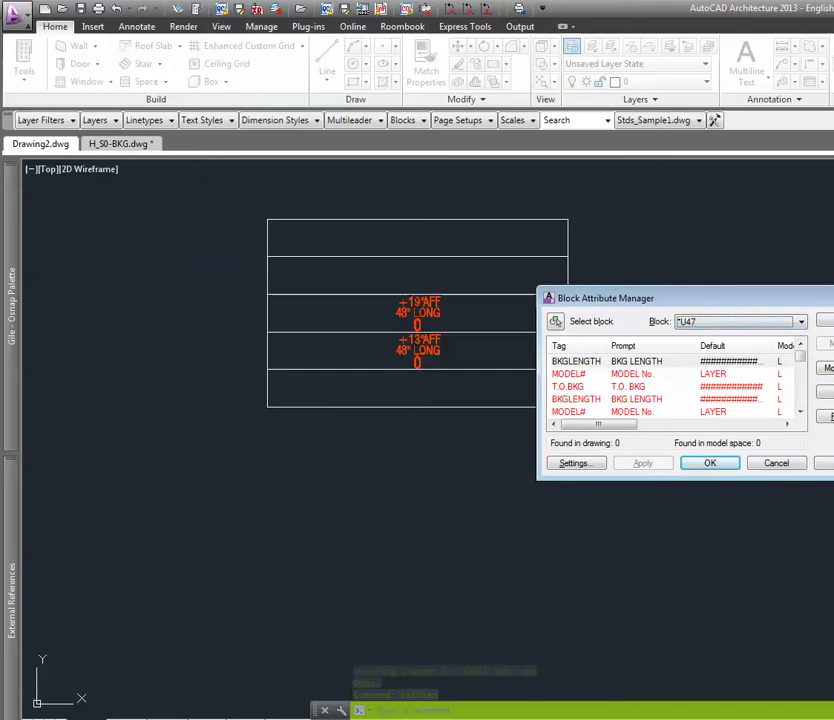
pyautogui.moveTo(795, 300); pyautogui.dragTo(705, 451)
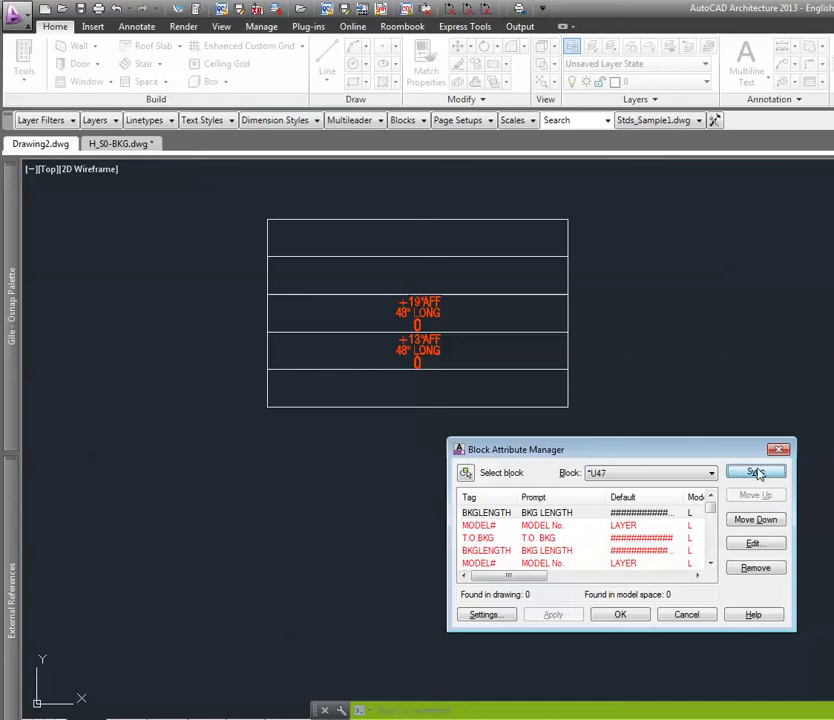
pyautogui.click(681, 476)
pyautogui.click(675, 497)
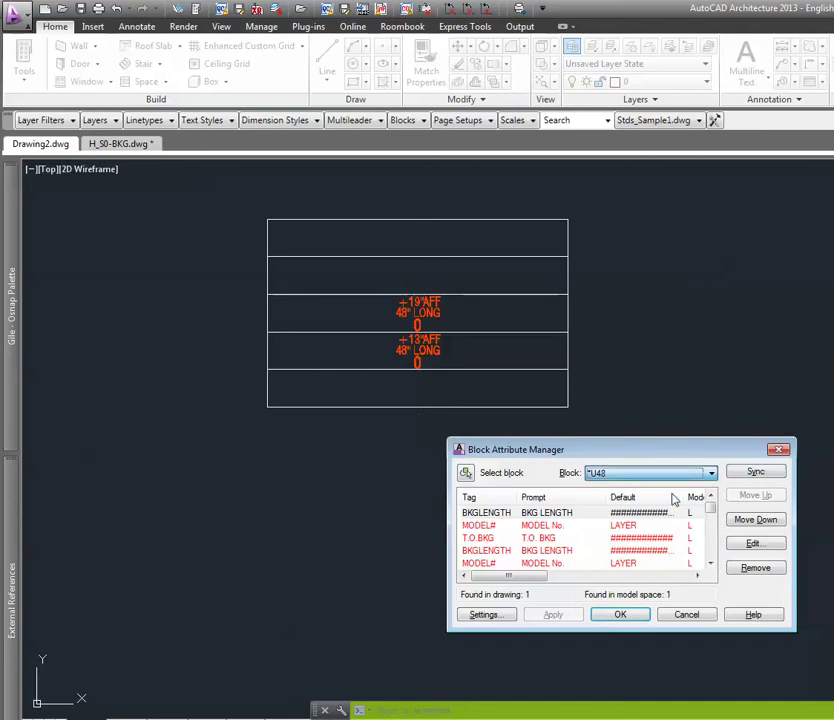
pyautogui.click(754, 474)
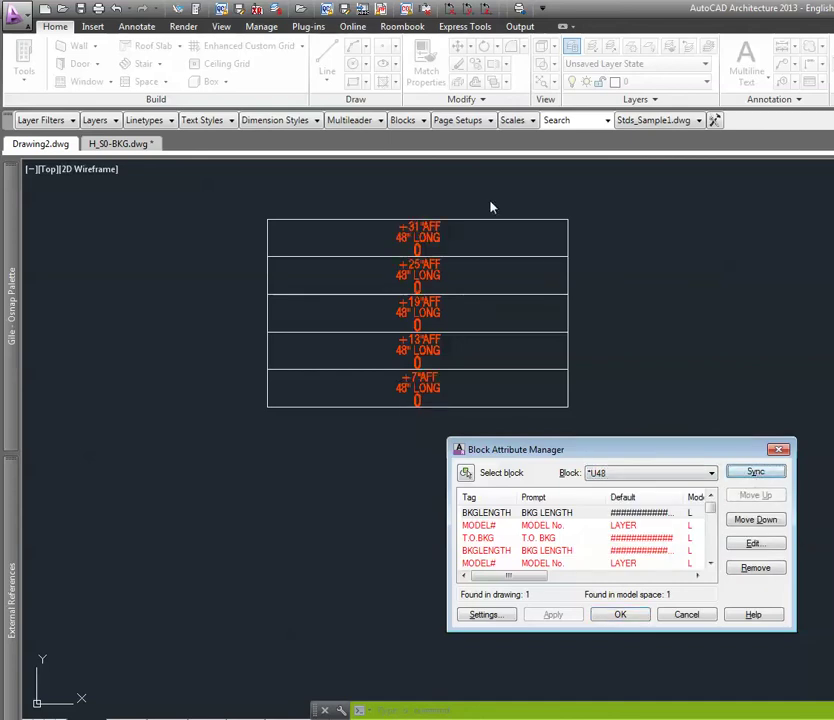
pyautogui.click(624, 612)
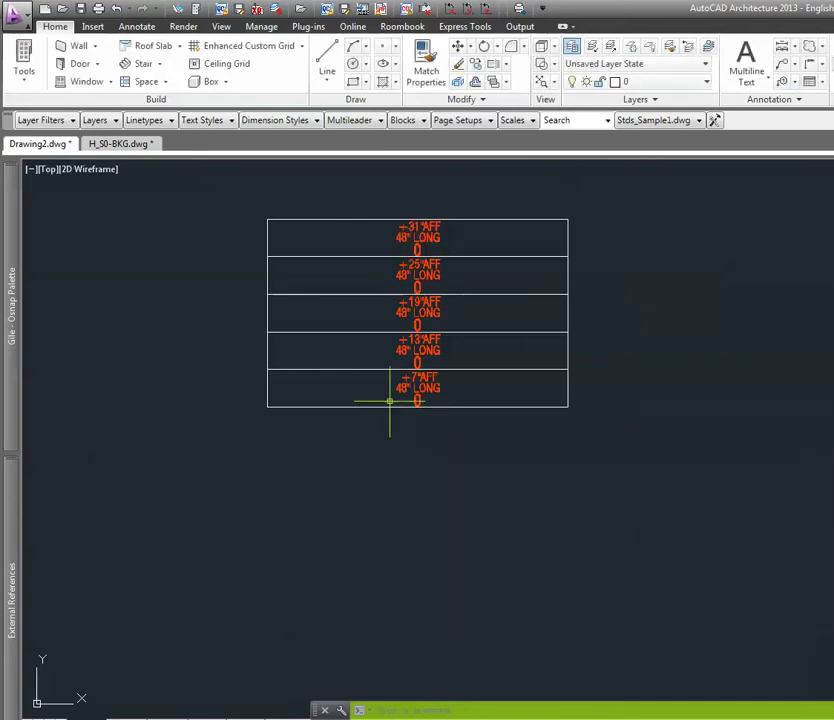
# Move the five-row backing block onto layer FN-CAFL B2 and save the drawing
pyautogui.click(464, 257)
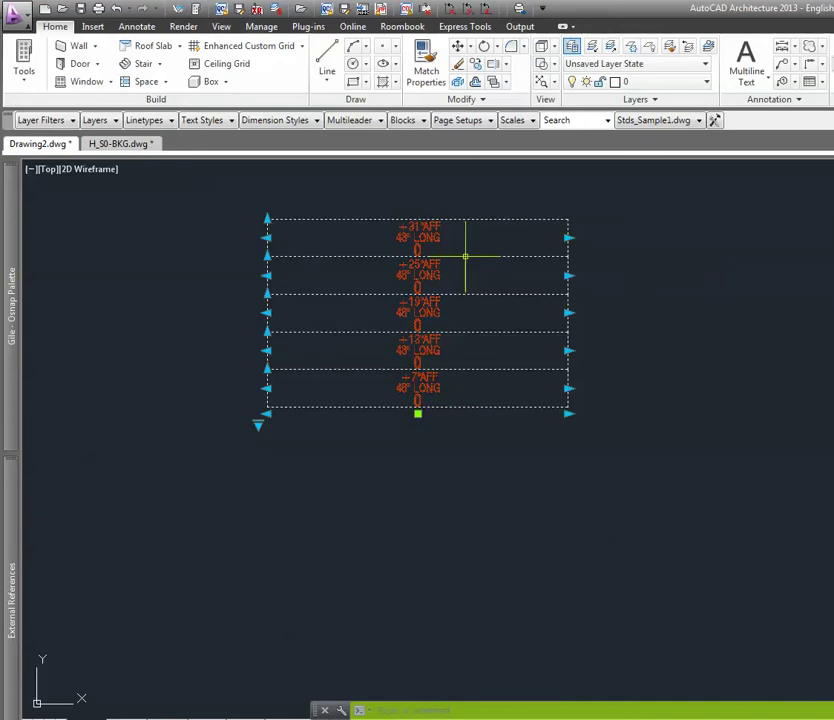
pyautogui.click(648, 84)
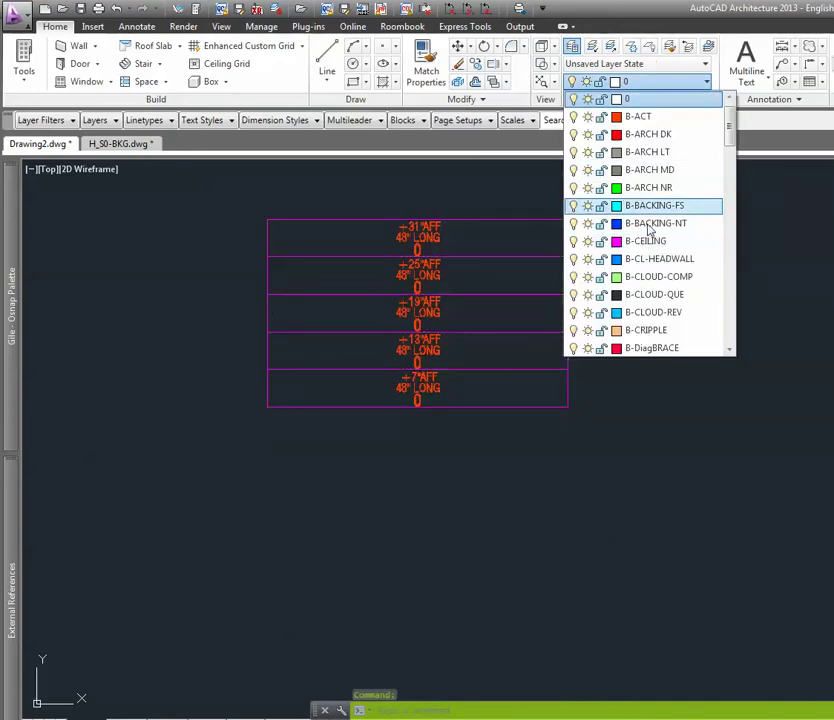
pyautogui.scroll(-4, 668, 300)
pyautogui.scroll(-15, 668, 305)
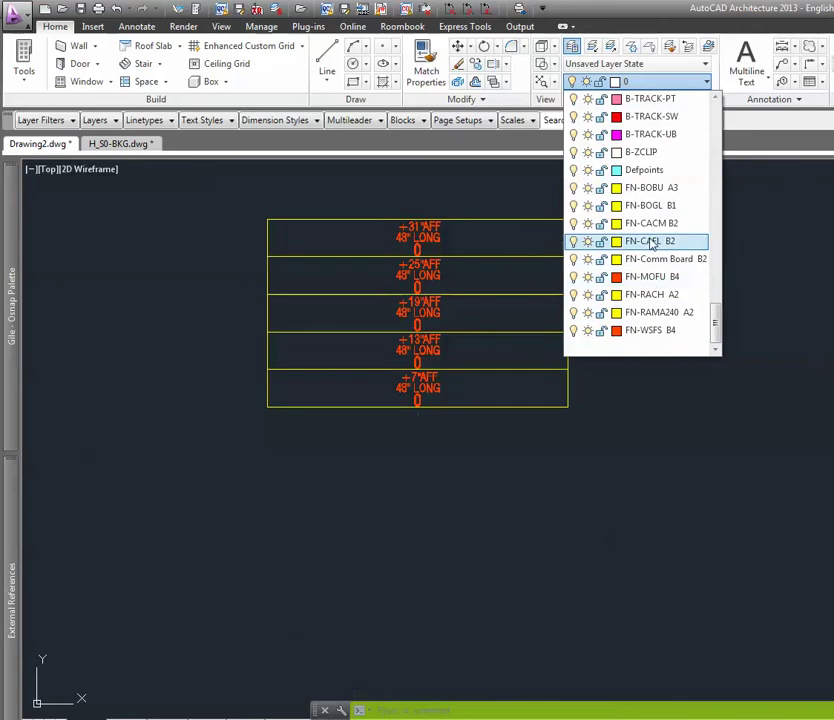
pyautogui.click(650, 242)
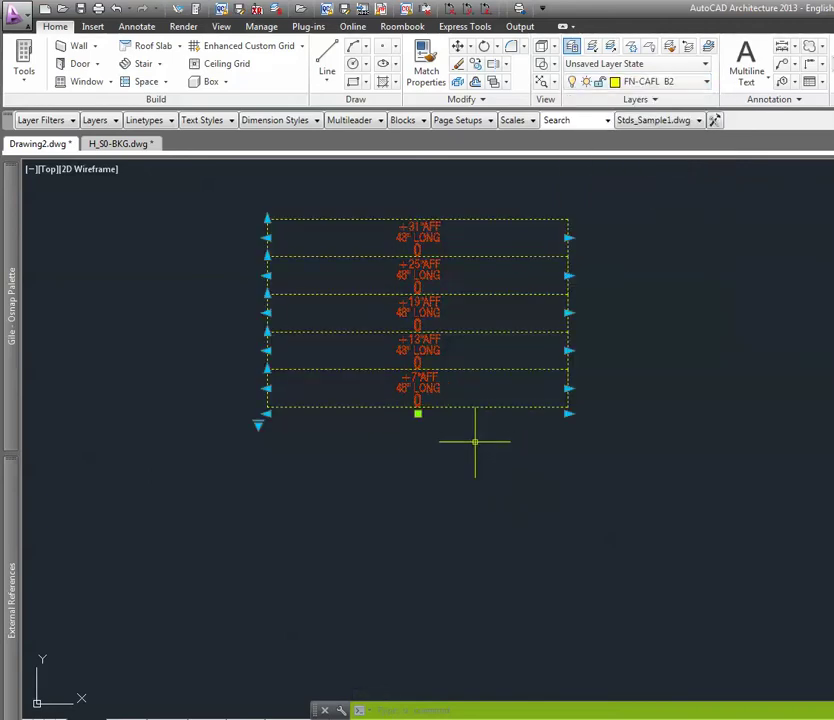
pyautogui.press('Escape')
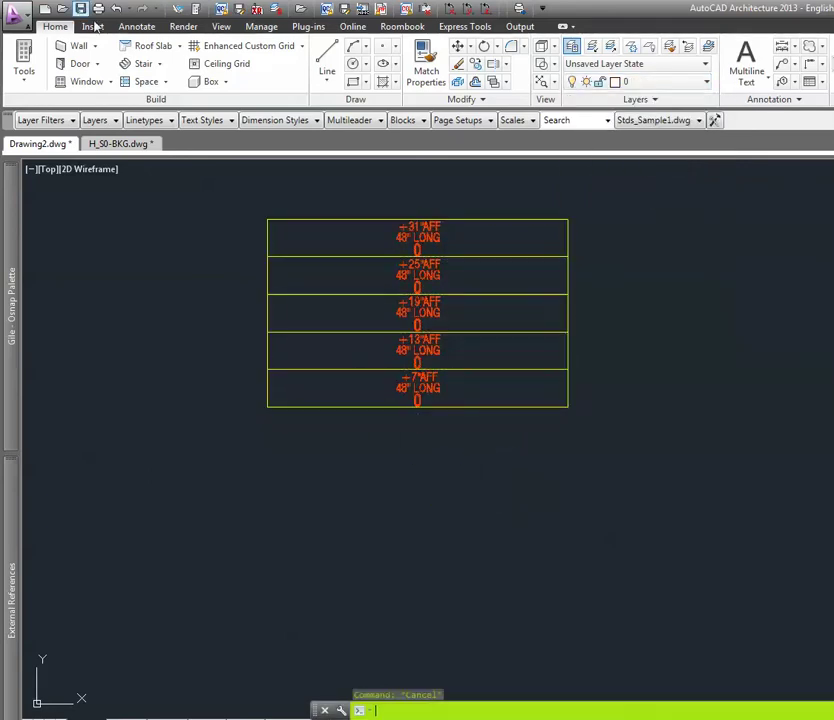
pyautogui.hotkey('ctrl', 's')
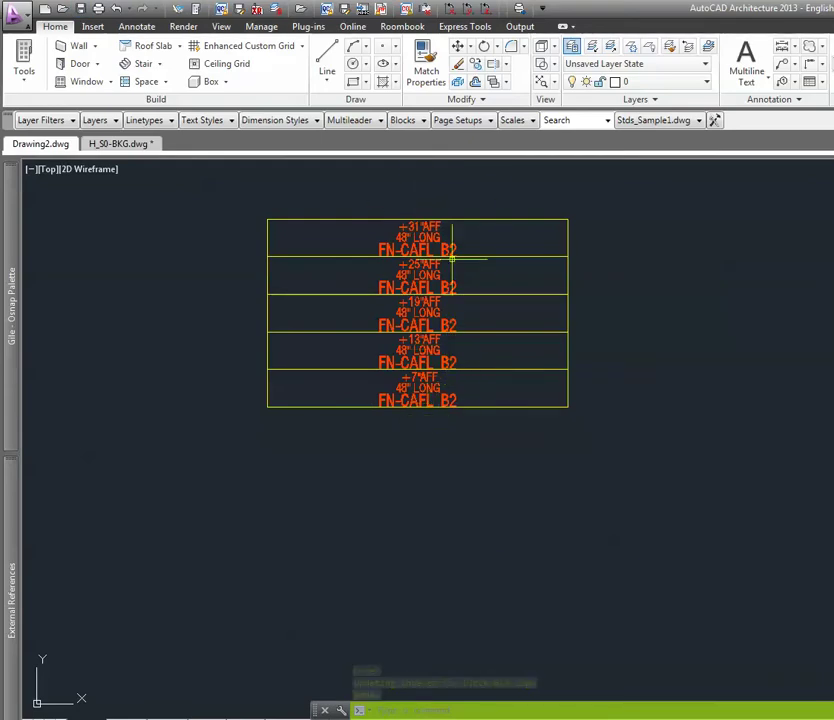
# Undo the last change and re-sync the Furniture block's attributes with ATTSYNC
pyautogui.write('u')
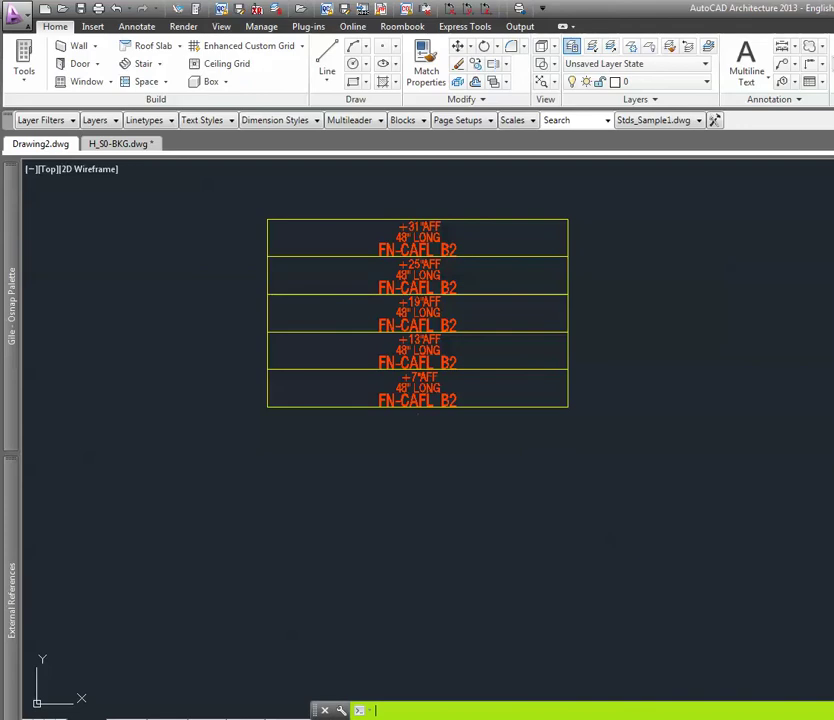
pyautogui.press('Return')
pyautogui.write('att')
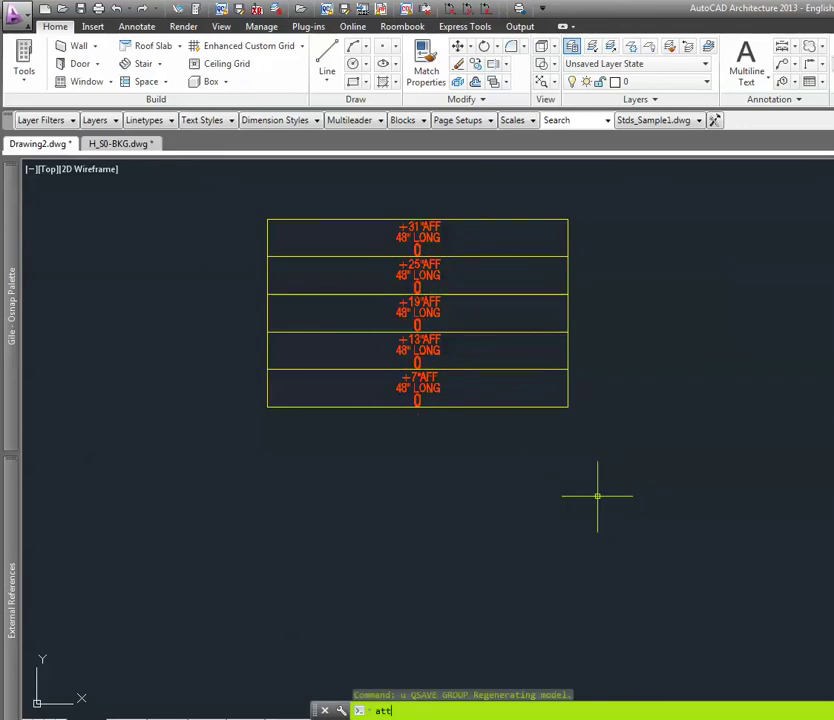
pyautogui.write('sync')
pyautogui.press('Return')
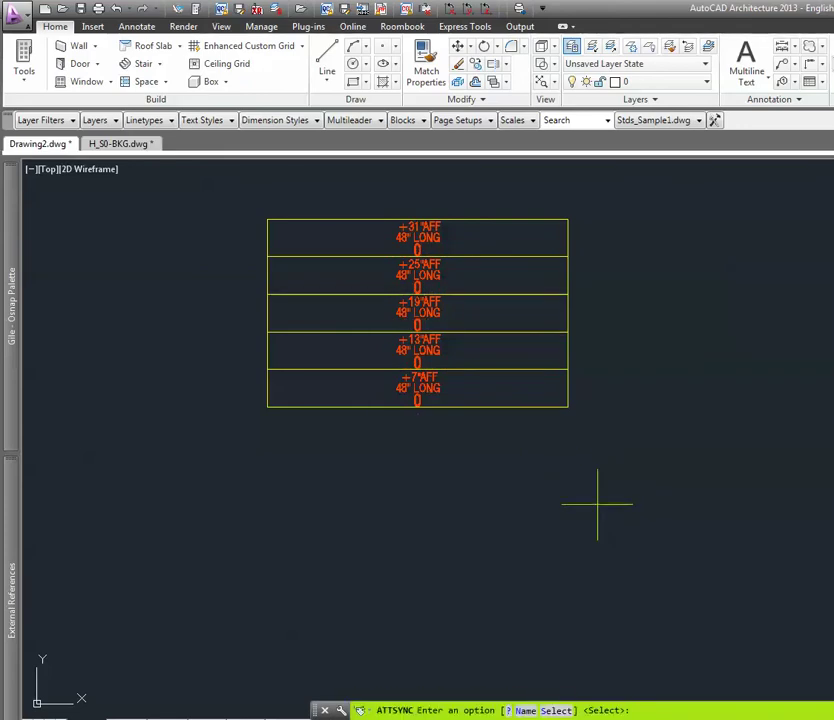
pyautogui.press('Return')
pyautogui.click(488, 370)
pyautogui.click(478, 359)
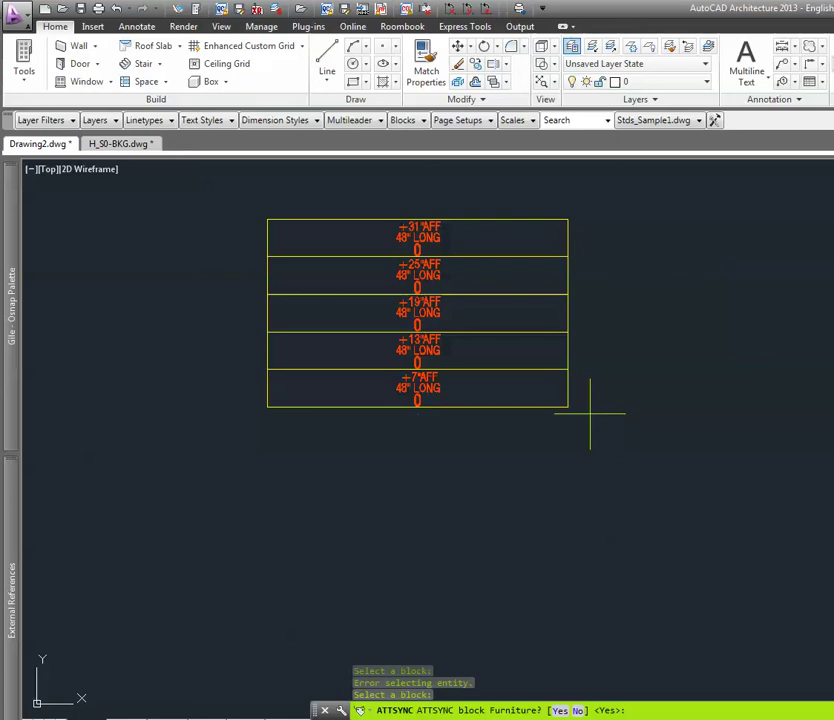
pyautogui.press('Return')
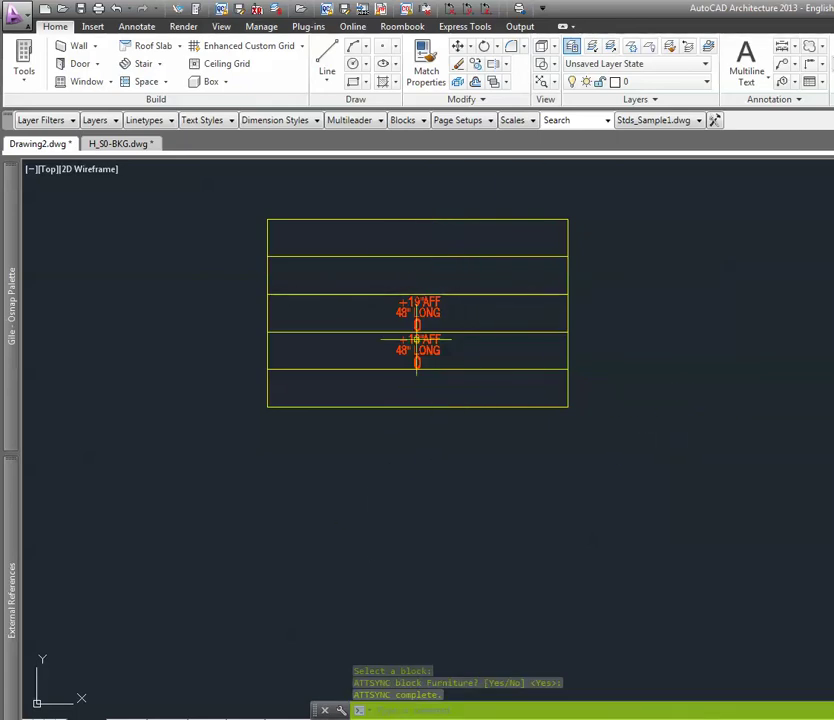
# Select the backing block to check its layer, then clear the selection
pyautogui.moveTo(422, 328)
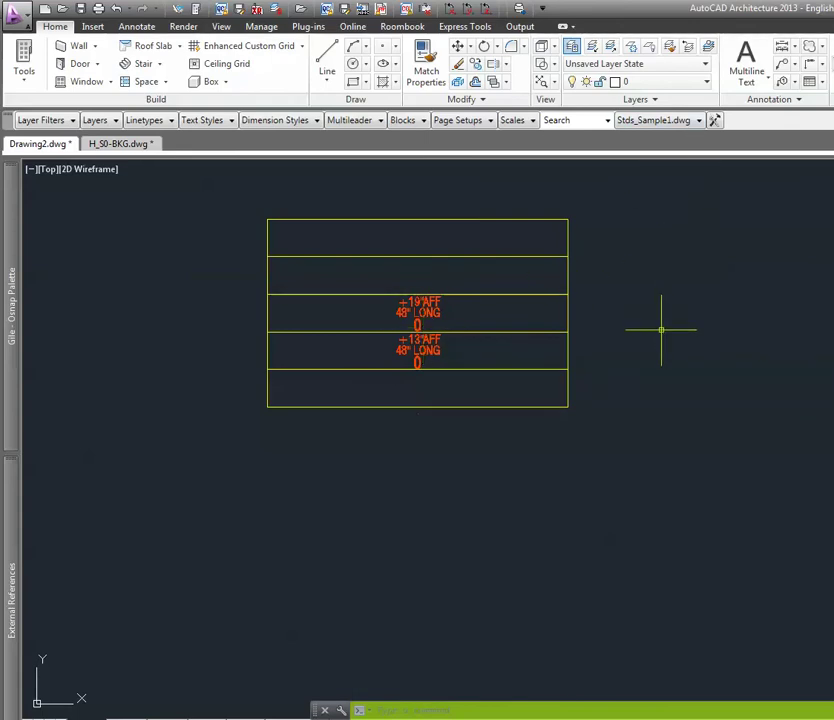
pyautogui.click(420, 309)
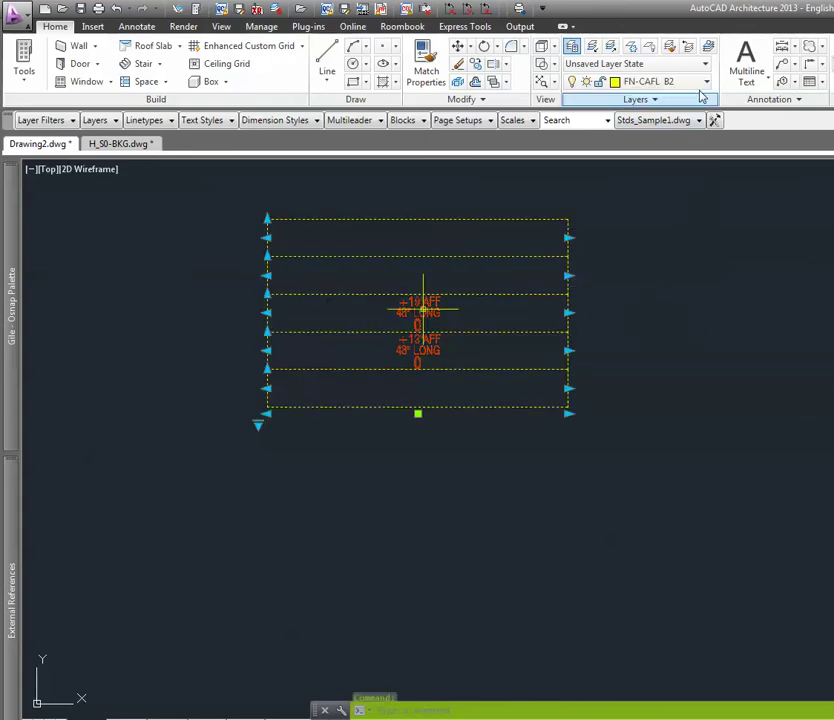
pyautogui.click(81, 9)
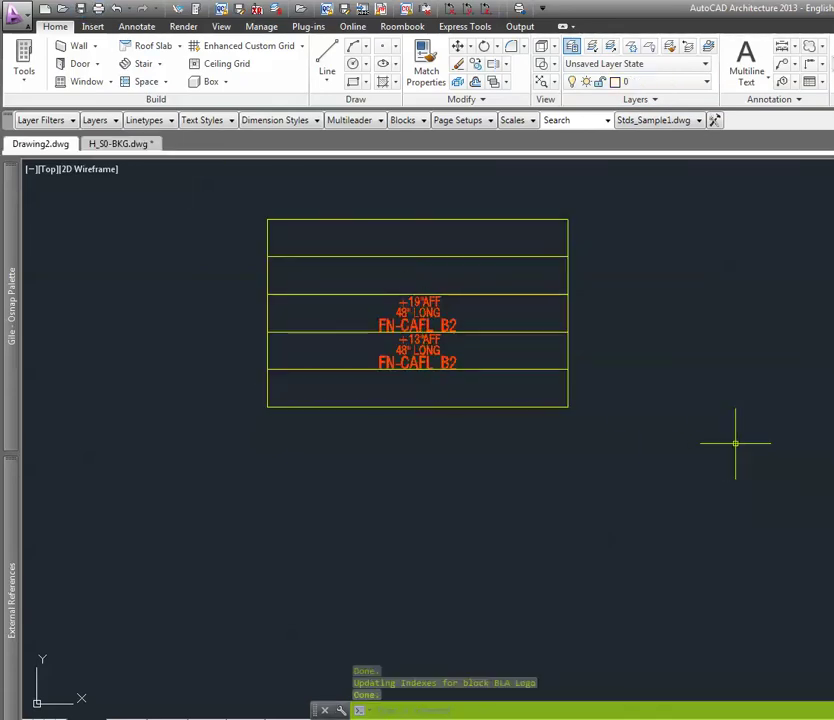
pyautogui.press('Escape')
pyautogui.press('Escape')
# Open the Block Attribute Manager with BATTMAN after correcting a mistyped command
pyautogui.write('battmna')
pyautogui.press('Return')
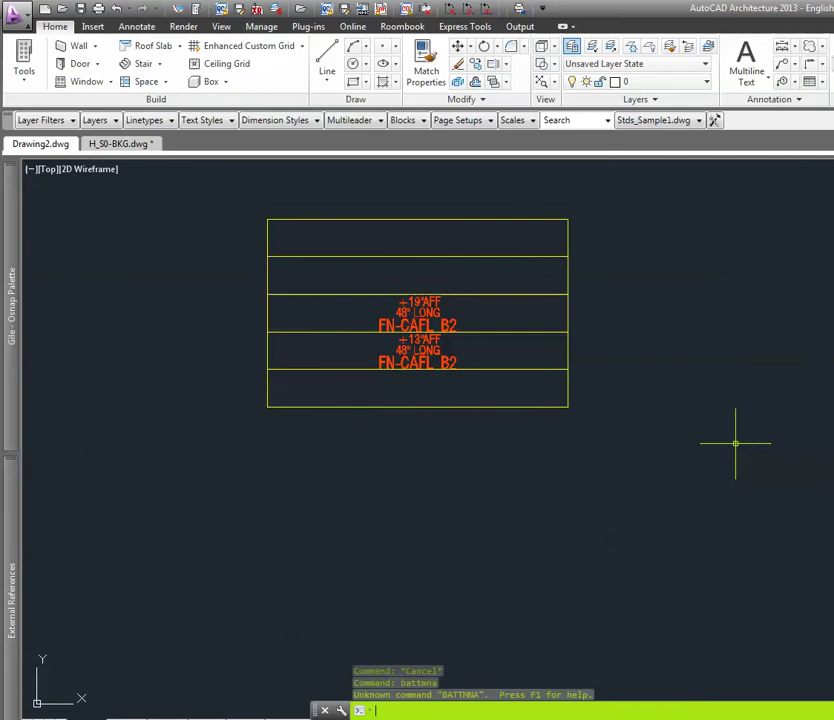
pyautogui.write('battman')
pyautogui.press('Return')
# Step through blocks *U47, *U48 and *U49, then choose Furniture and sync its attributes
pyautogui.click(753, 322)
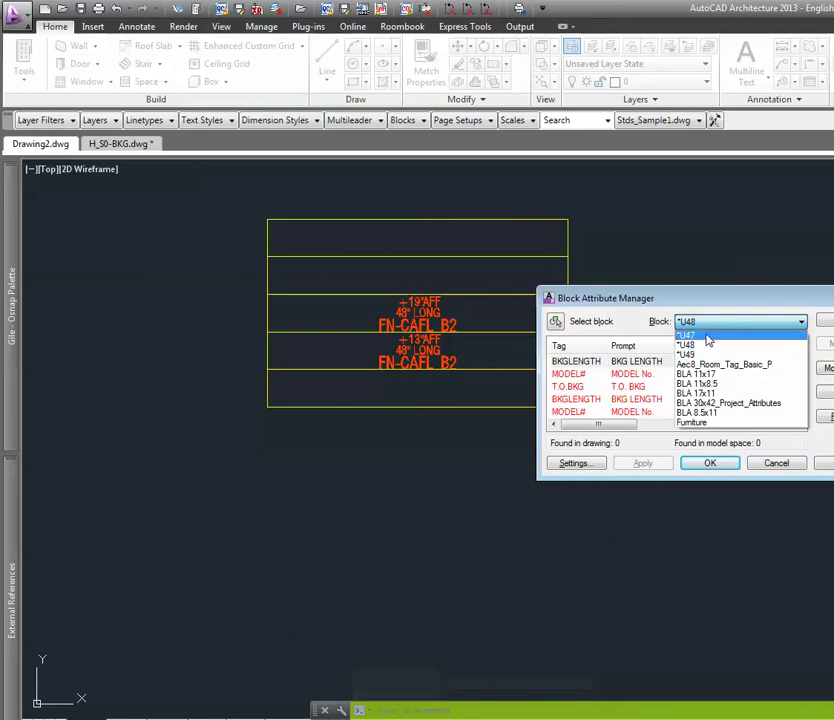
pyautogui.click(709, 337)
pyautogui.click(784, 325)
pyautogui.click(731, 348)
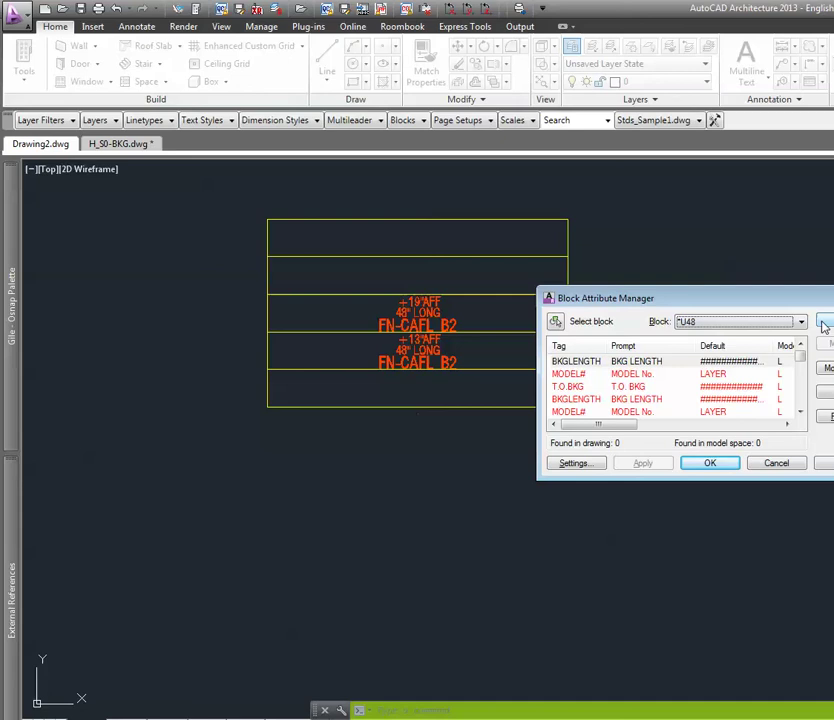
pyautogui.click(731, 323)
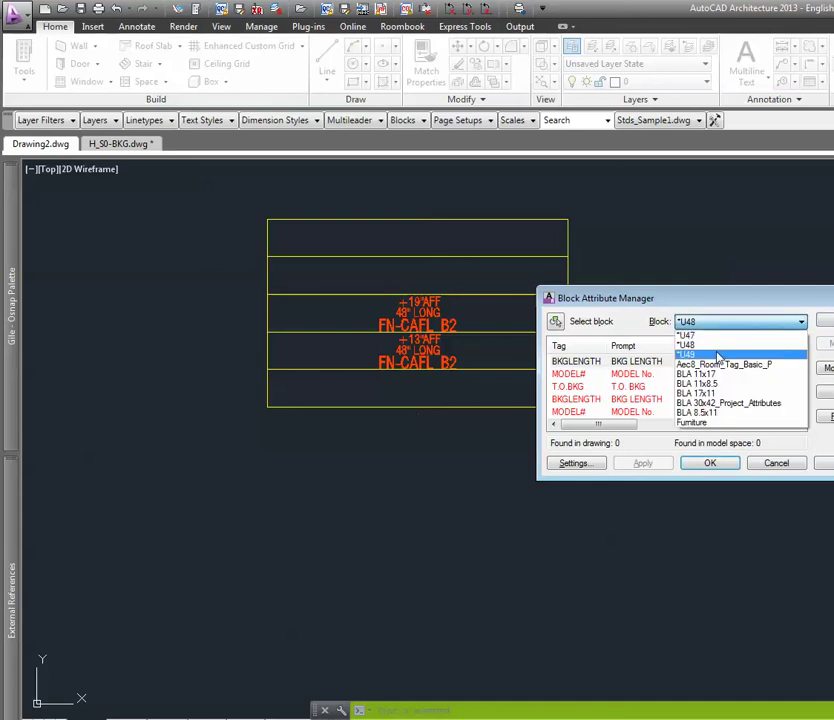
pyautogui.click(717, 355)
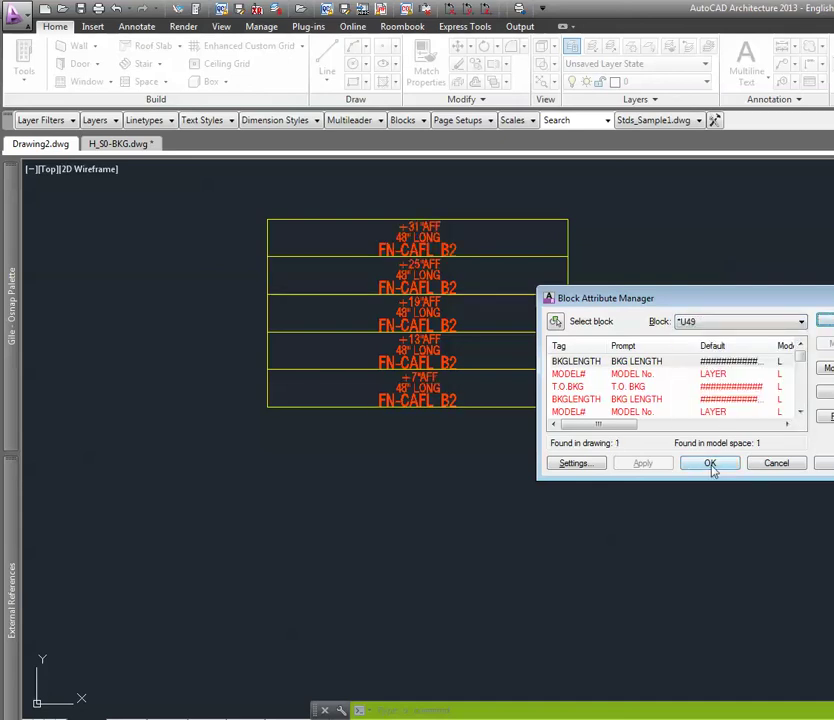
pyautogui.click(737, 321)
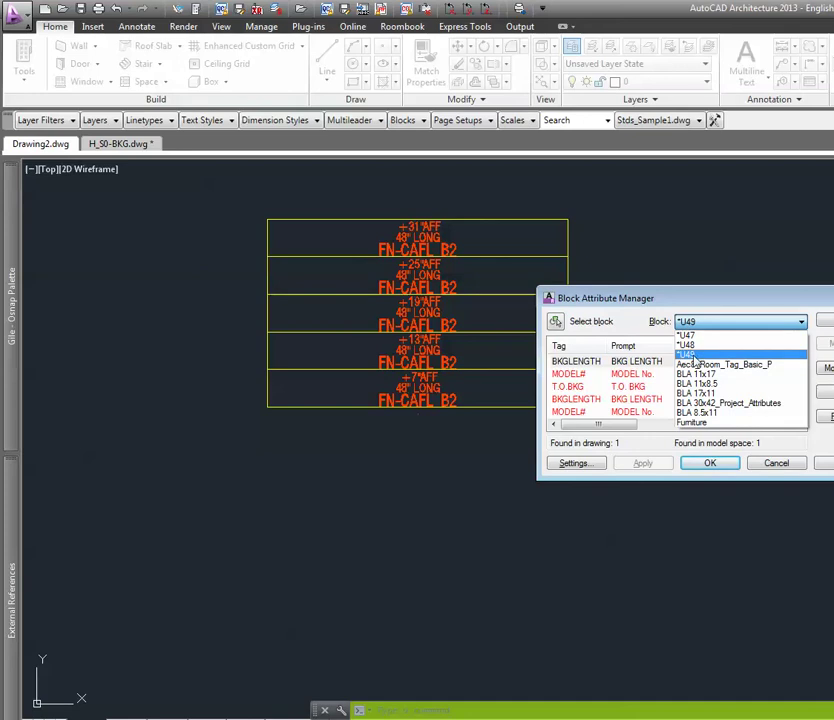
pyautogui.click(697, 424)
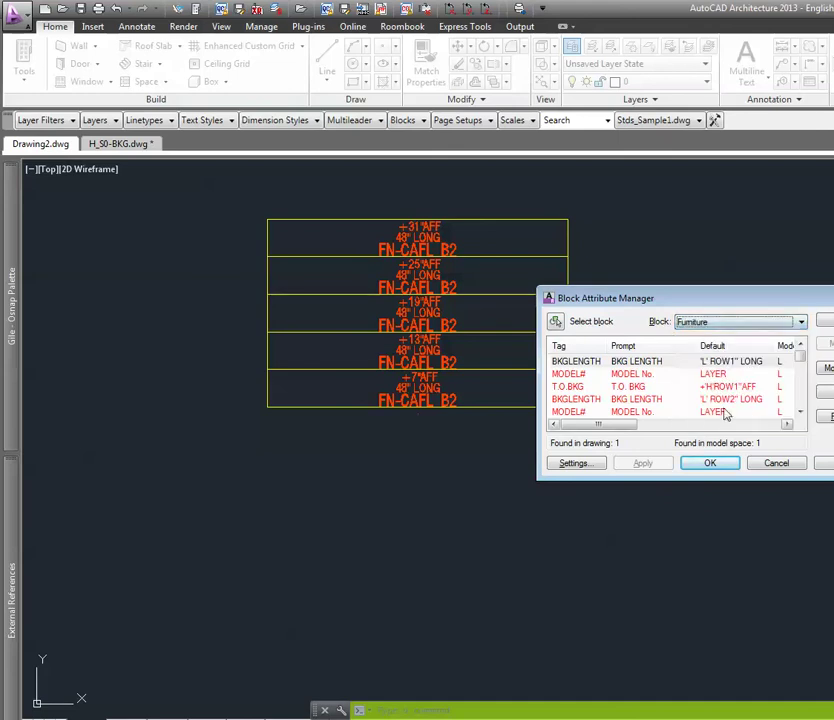
pyautogui.click(826, 323)
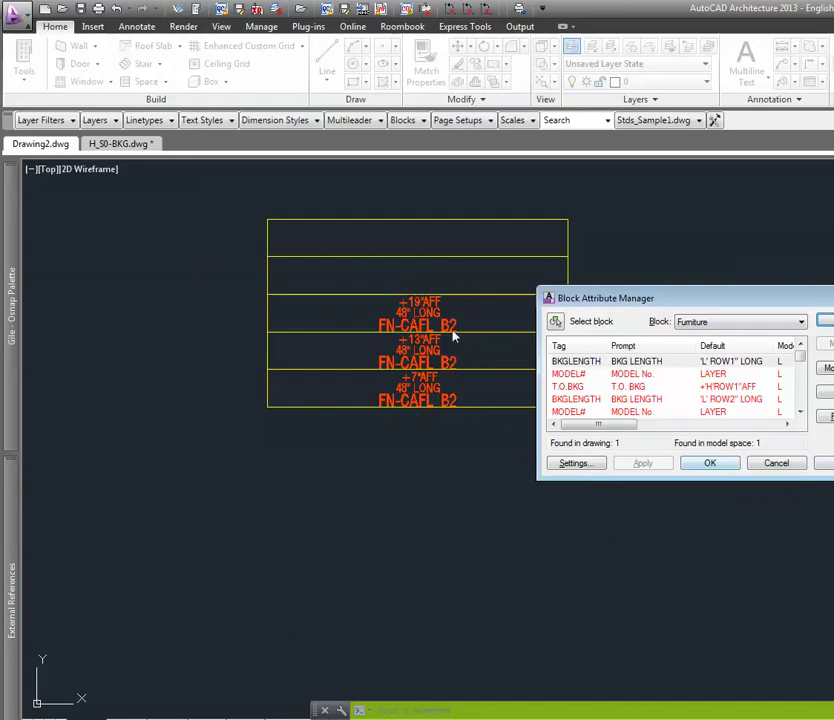
# Close the attribute manager, regenerate the drawing, and save it
pyautogui.click(716, 463)
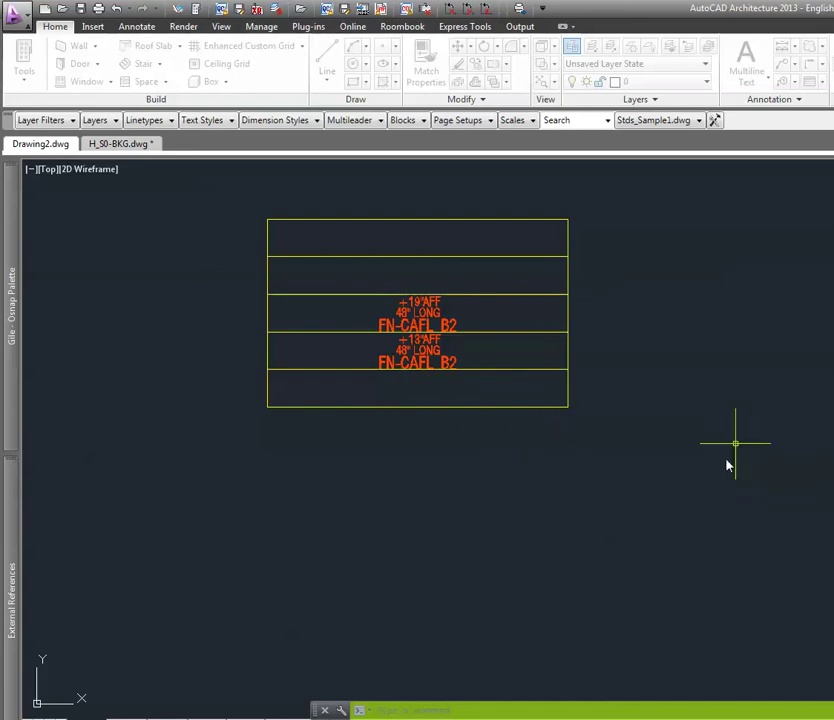
pyautogui.press('Escape')
pyautogui.press('Escape')
pyautogui.write('rea')
pyautogui.press('Return')
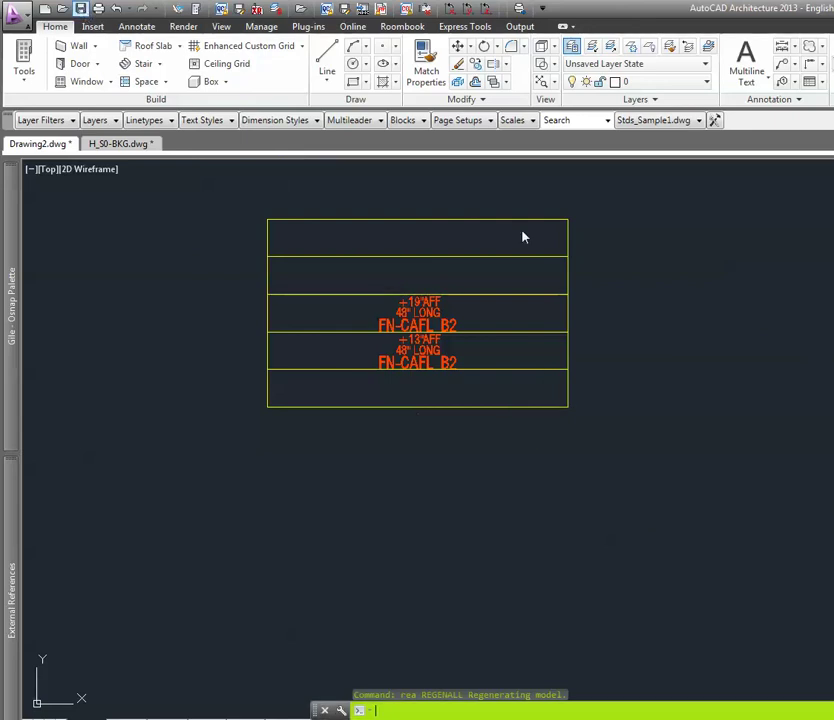
pyautogui.hotkey('ctrl', 's')
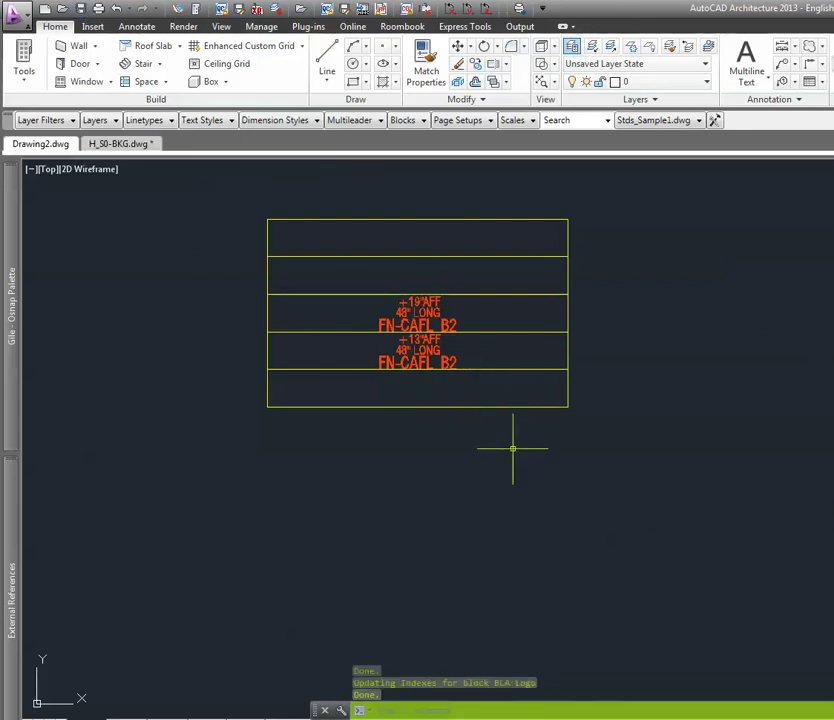
# In the Block Attribute Manager, sync block *U50 and close with OK
pyautogui.write('battman')
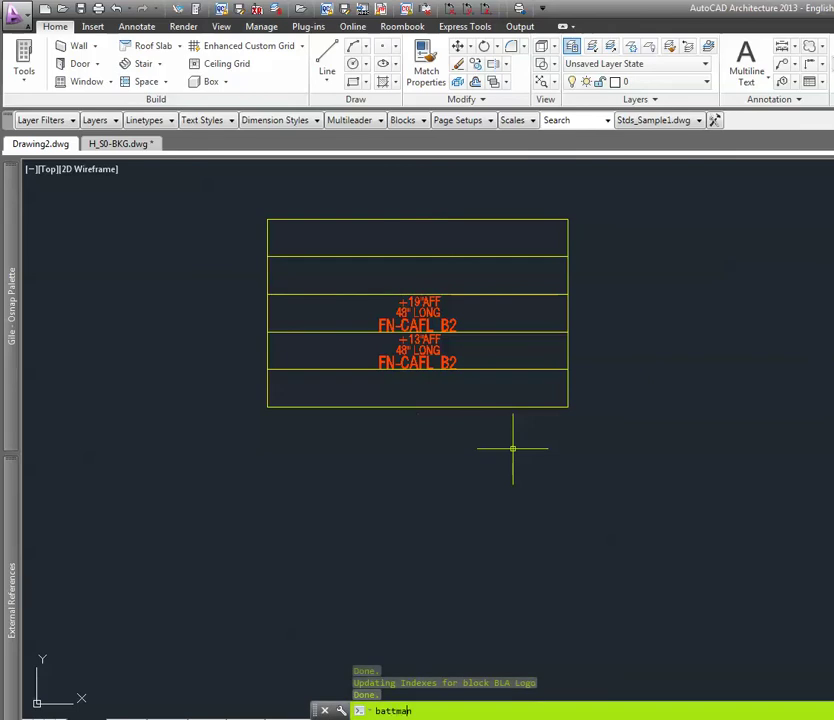
pyautogui.press('Return')
pyautogui.click(720, 322)
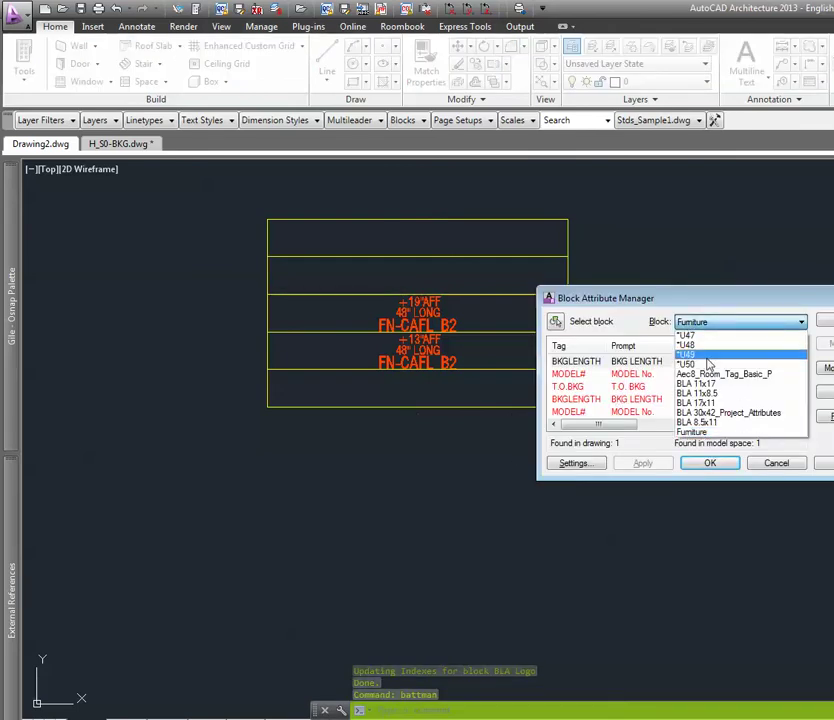
pyautogui.click(693, 364)
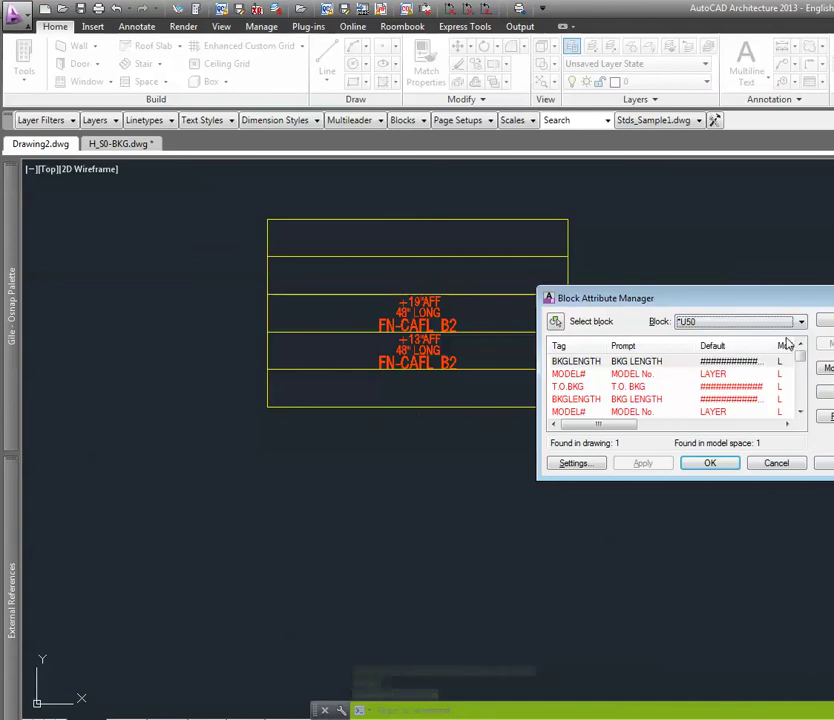
pyautogui.click(823, 322)
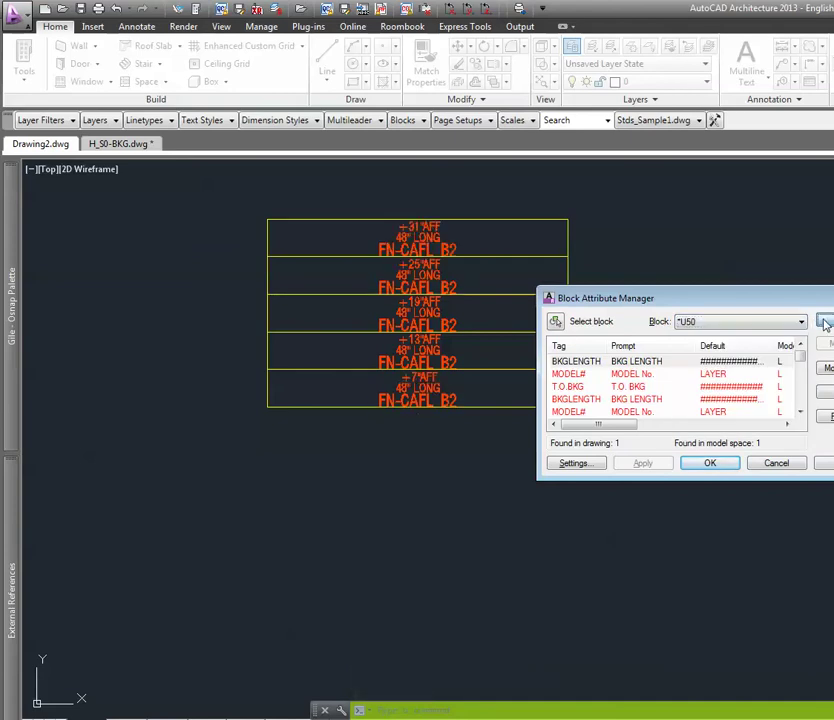
pyautogui.click(712, 463)
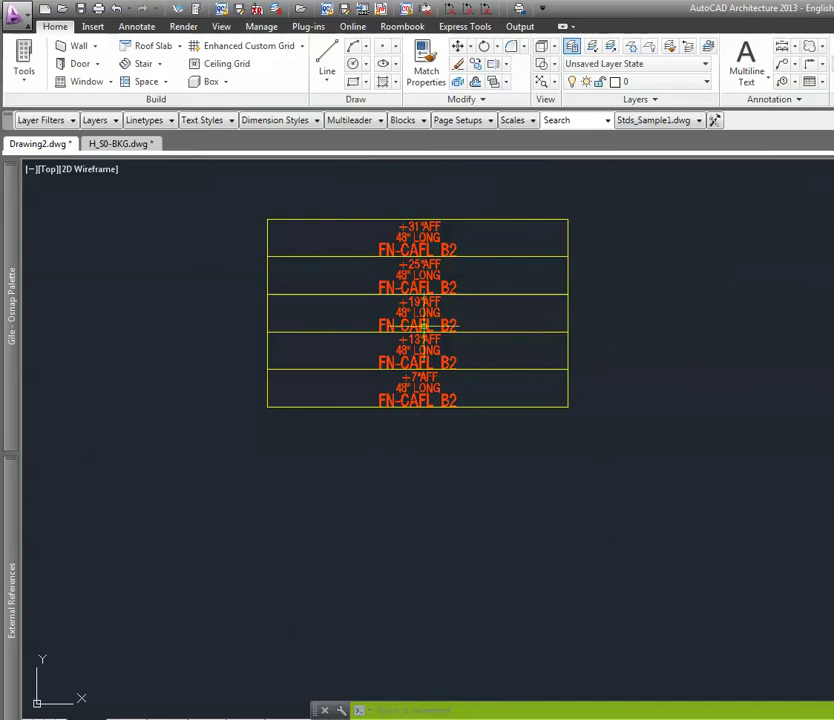
pyautogui.click(428, 250)
pyautogui.click(423, 309)
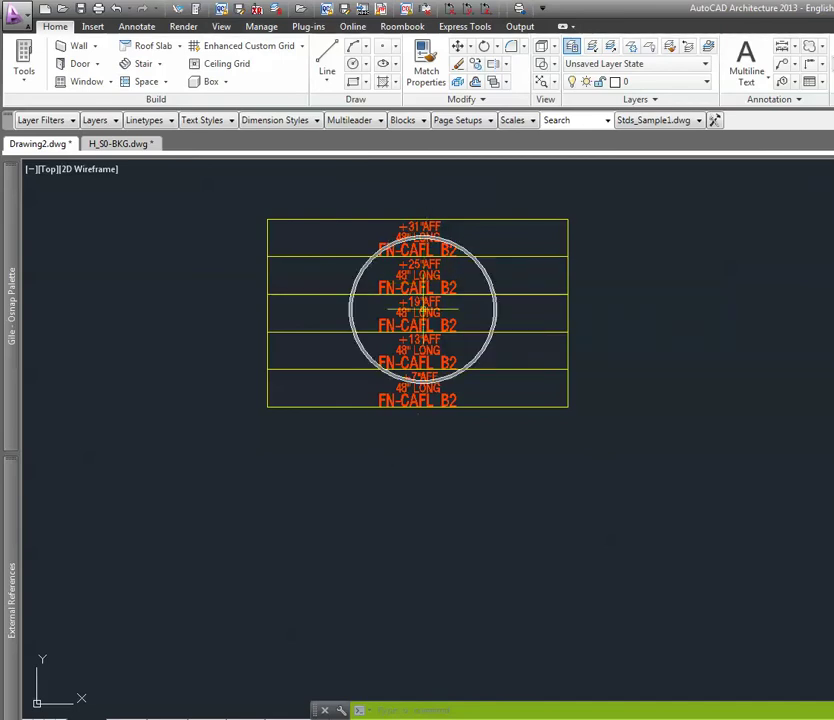
pyautogui.click(429, 398)
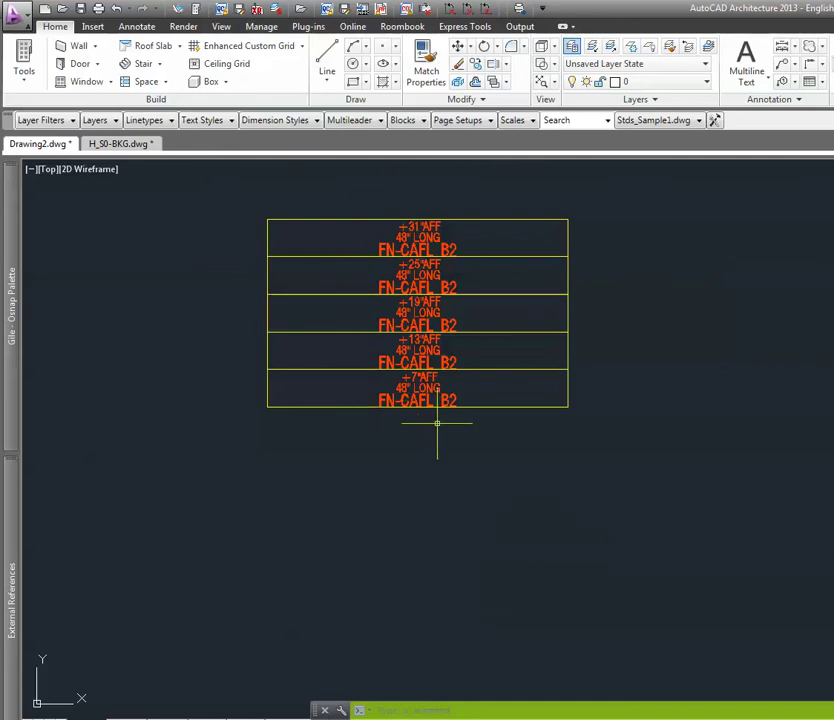
pyautogui.scroll(-5, 437, 424)
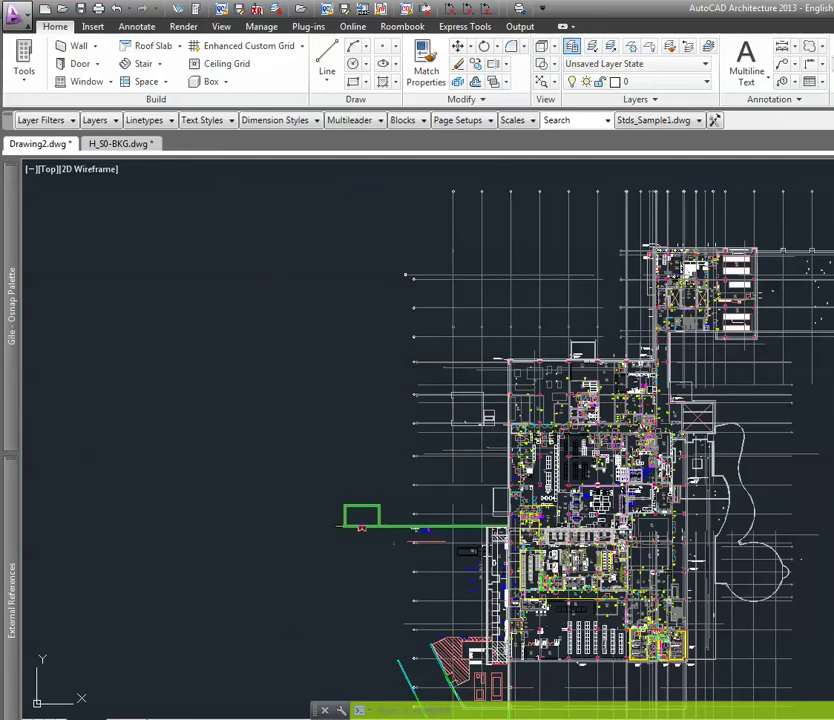
# Switch to H_S0-BKG.dwg, frame the LOCKERS MALE room, and run BATTMAN
pyautogui.hotkey('ctrl', 'Tab')
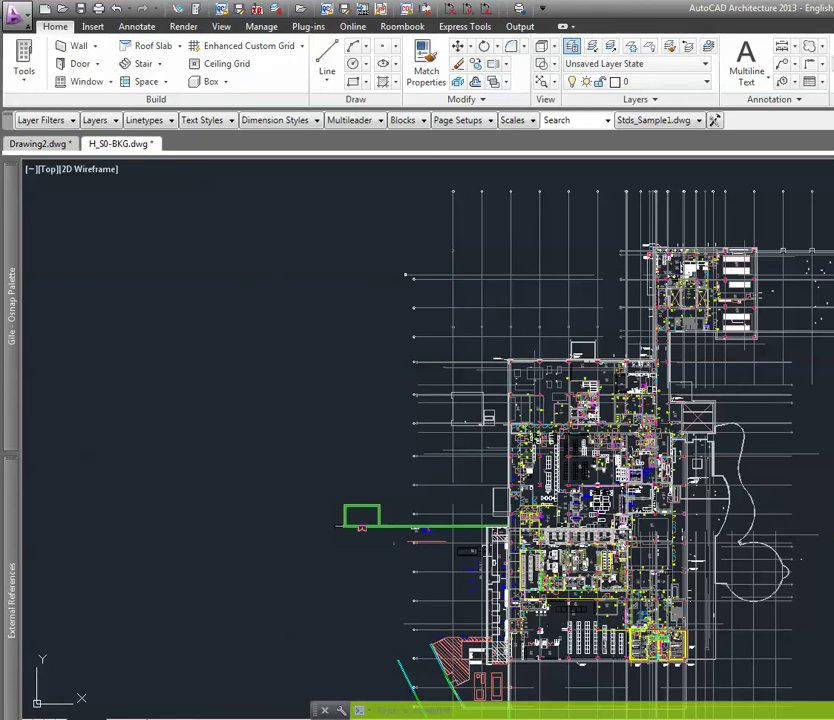
pyautogui.scroll(10, 664, 591)
pyautogui.moveTo(664, 591); pyautogui.dragTo(374, 517, button='middle')
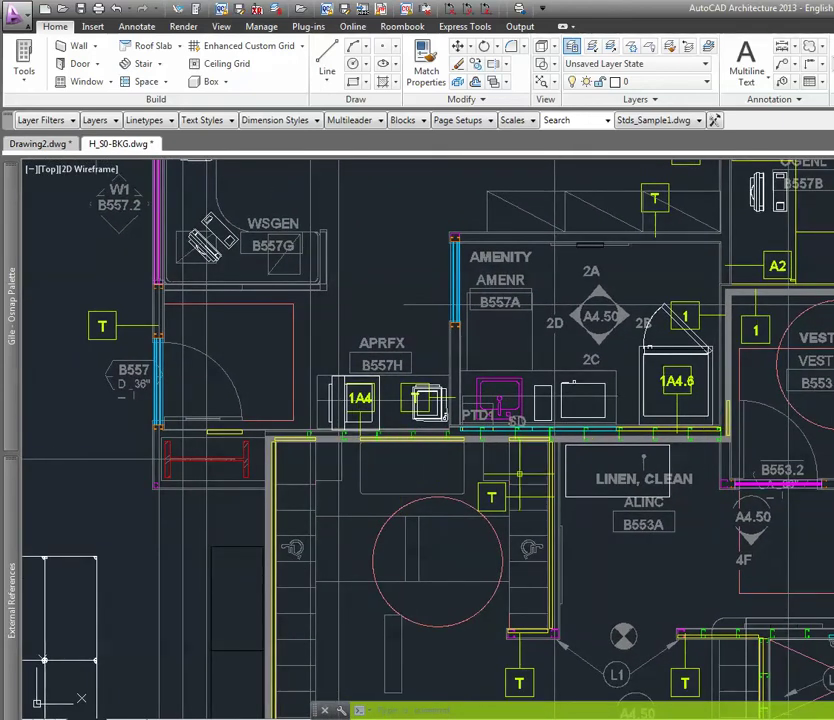
pyautogui.moveTo(427, 385); pyautogui.dragTo(485, 146, button='middle')
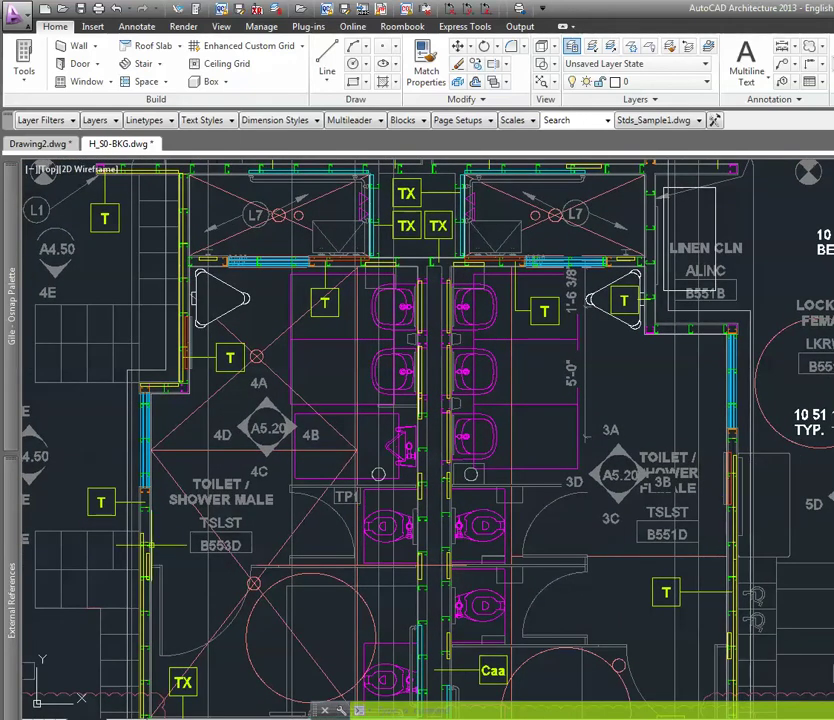
pyautogui.moveTo(226, 603); pyautogui.dragTo(697, 519, button='middle')
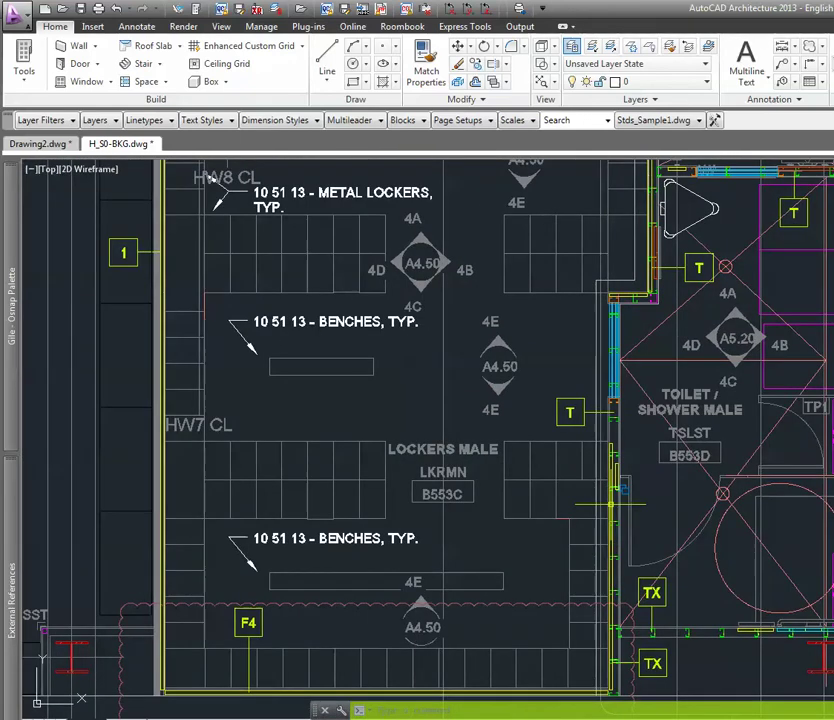
pyautogui.write('battman')
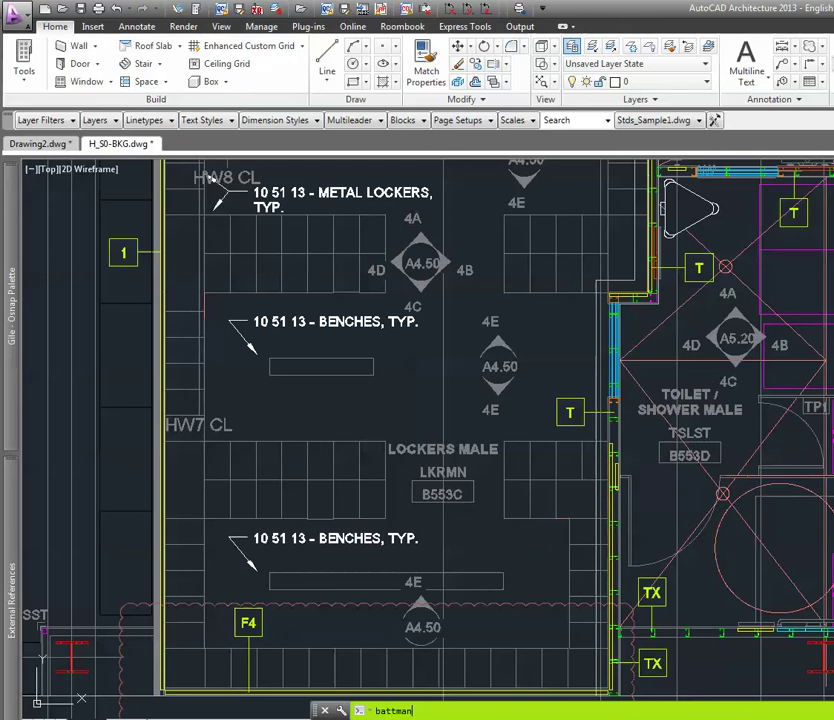
pyautogui.press('Return')
pyautogui.click(747, 322)
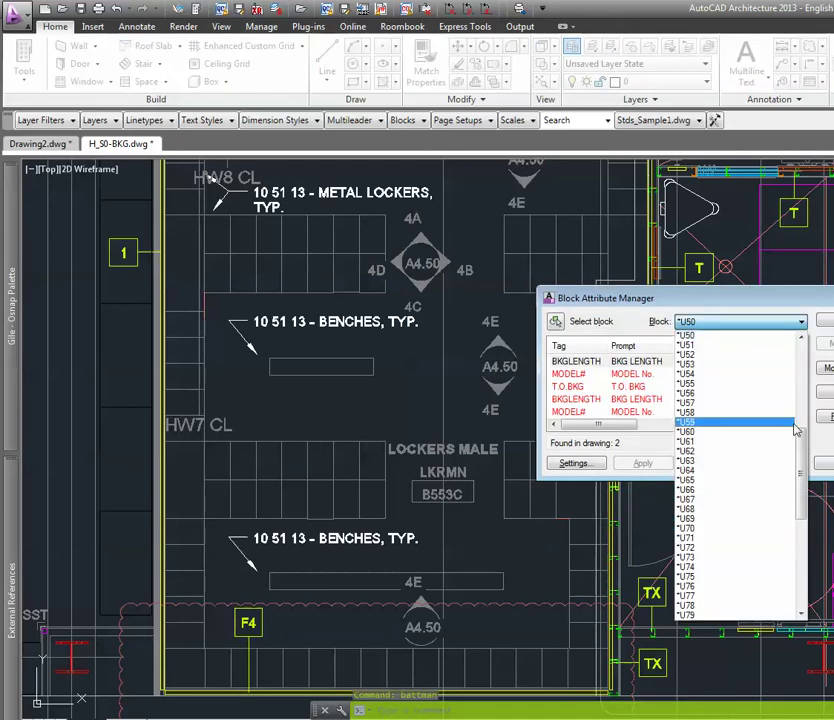
pyautogui.moveTo(804, 447); pyautogui.dragTo(801, 545)
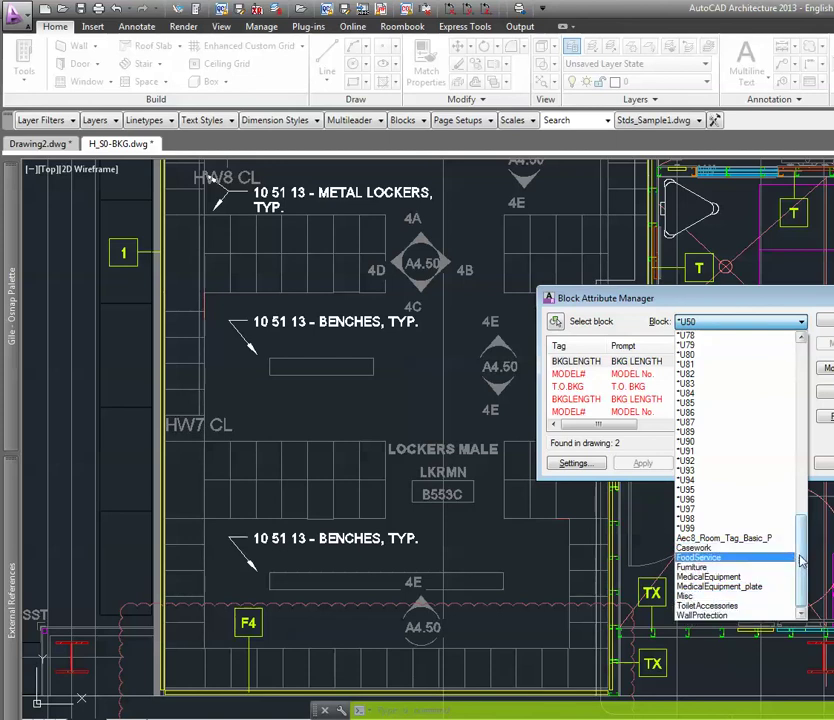
pyautogui.scroll(18, 720, 480)
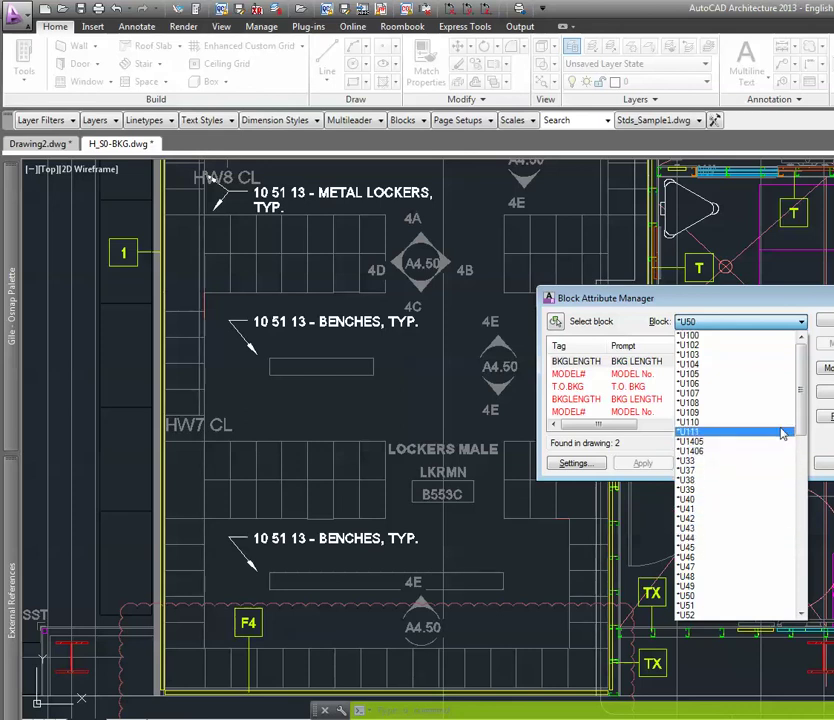
pyautogui.scroll(-2, 760, 425)
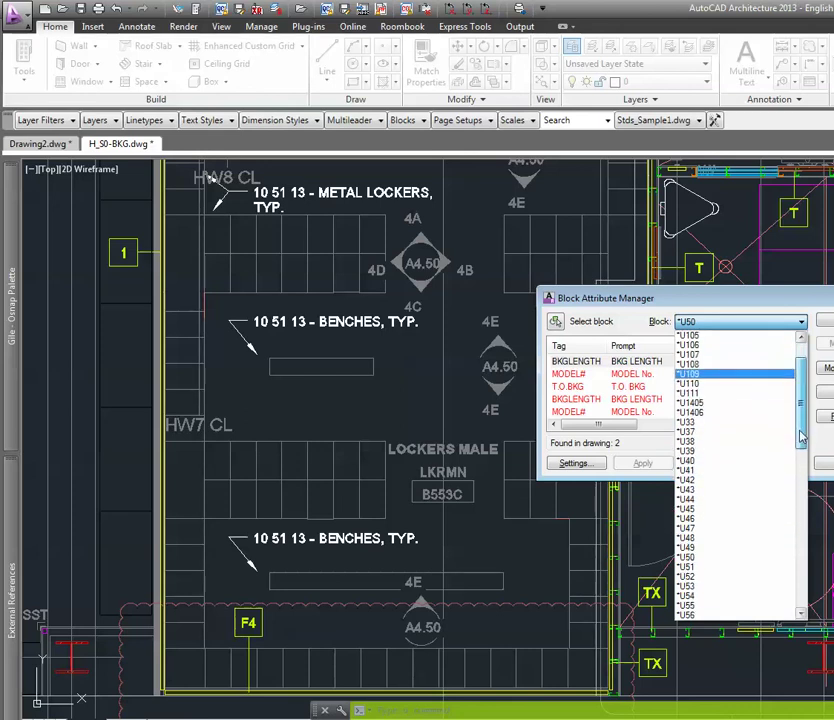
pyautogui.click(689, 462)
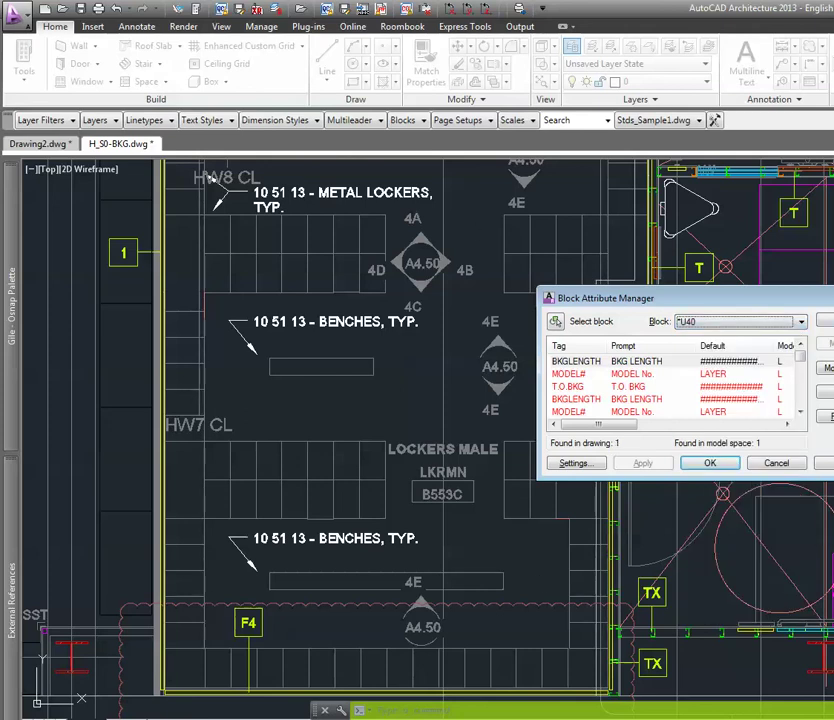
pyautogui.click(776, 463)
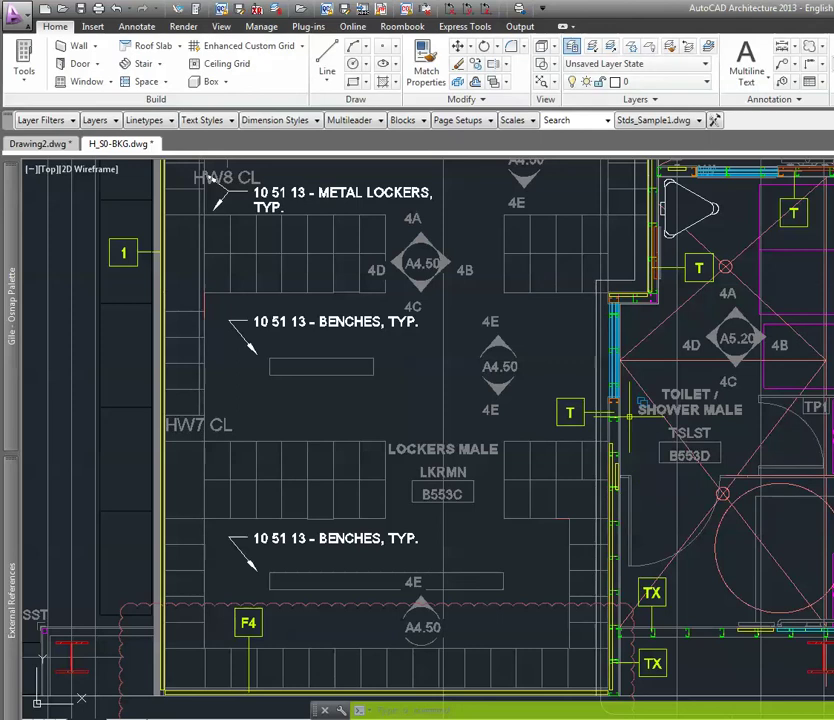
pyautogui.scroll(-8, 555, 404)
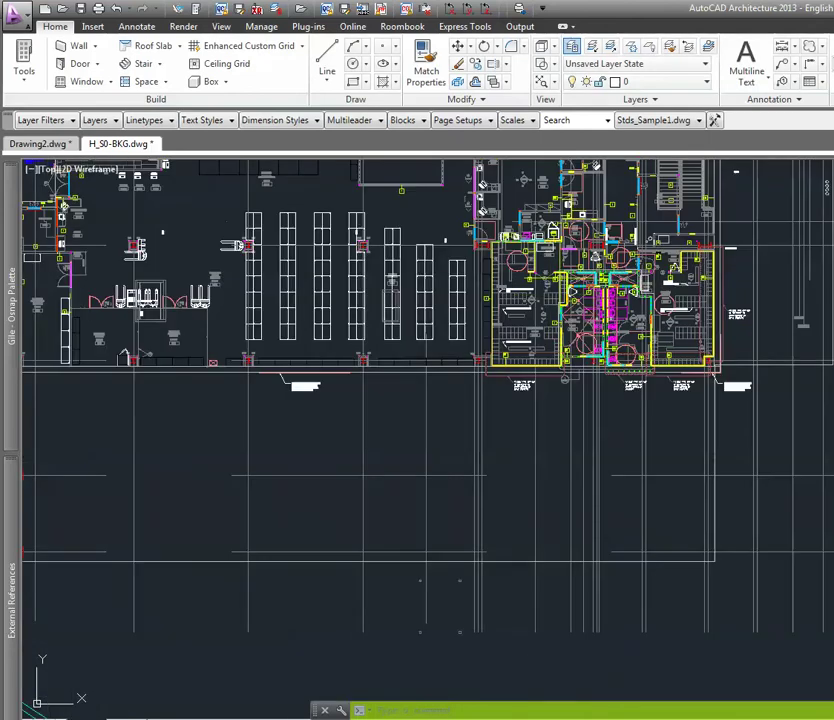
pyautogui.scroll(-6, 555, 404)
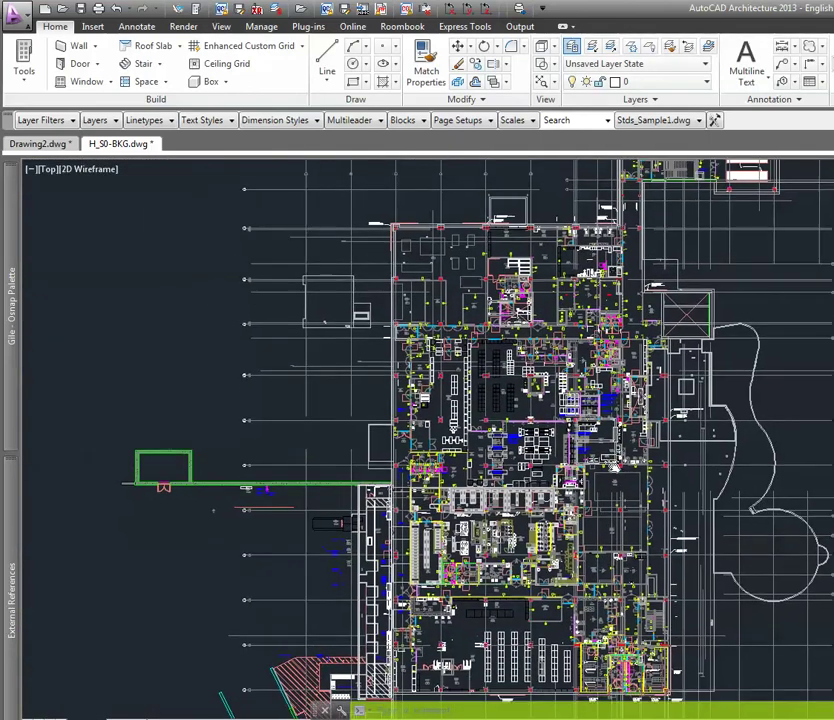
pyautogui.moveTo(555, 404)
pyautogui.mouseDown(button='middle')
pyautogui.moveTo(523, 474)
pyautogui.moveTo(523, 590)
pyautogui.mouseUp(button='middle')
pyautogui.scroll(7, 502, 376)
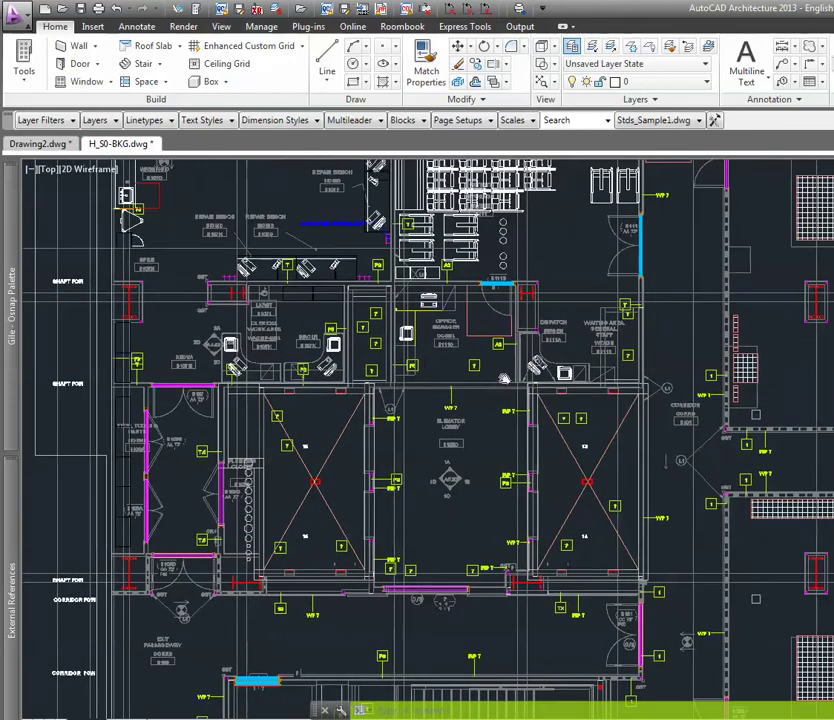
pyautogui.scroll(-6, 502, 376)
pyautogui.moveTo(502, 376); pyautogui.dragTo(500, 270, button='middle')
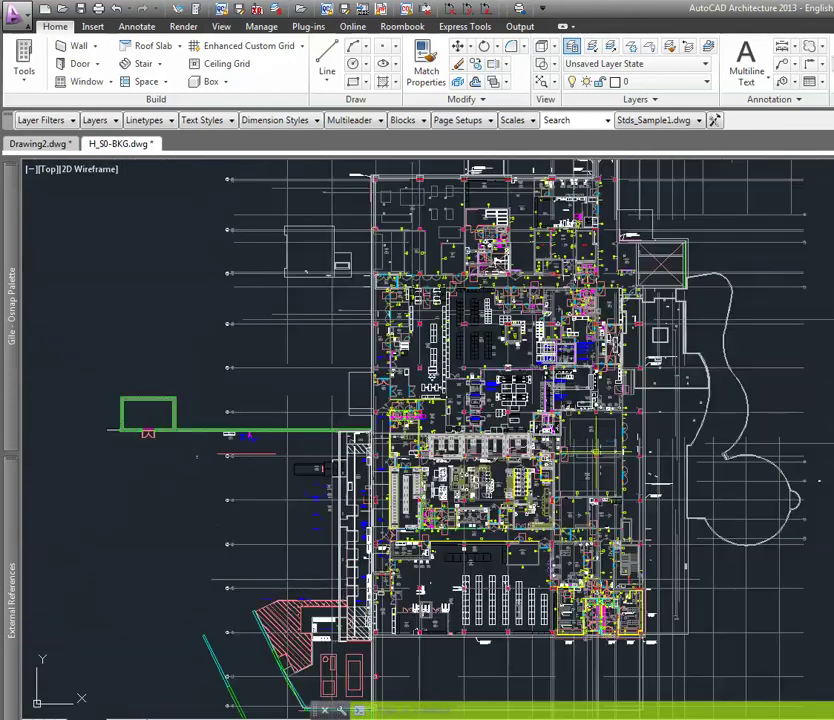